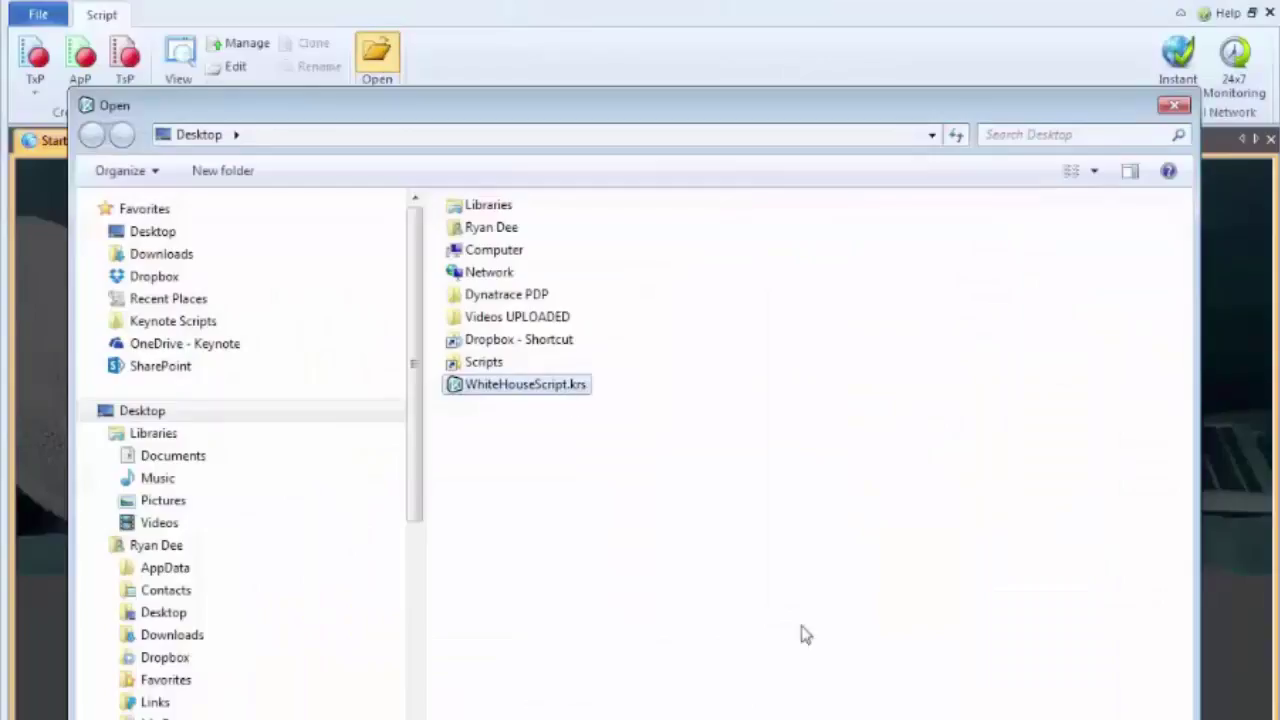
Open the WhiteHouseScript.krs script and rename its first action to Home Page
left_click(1000, 718)
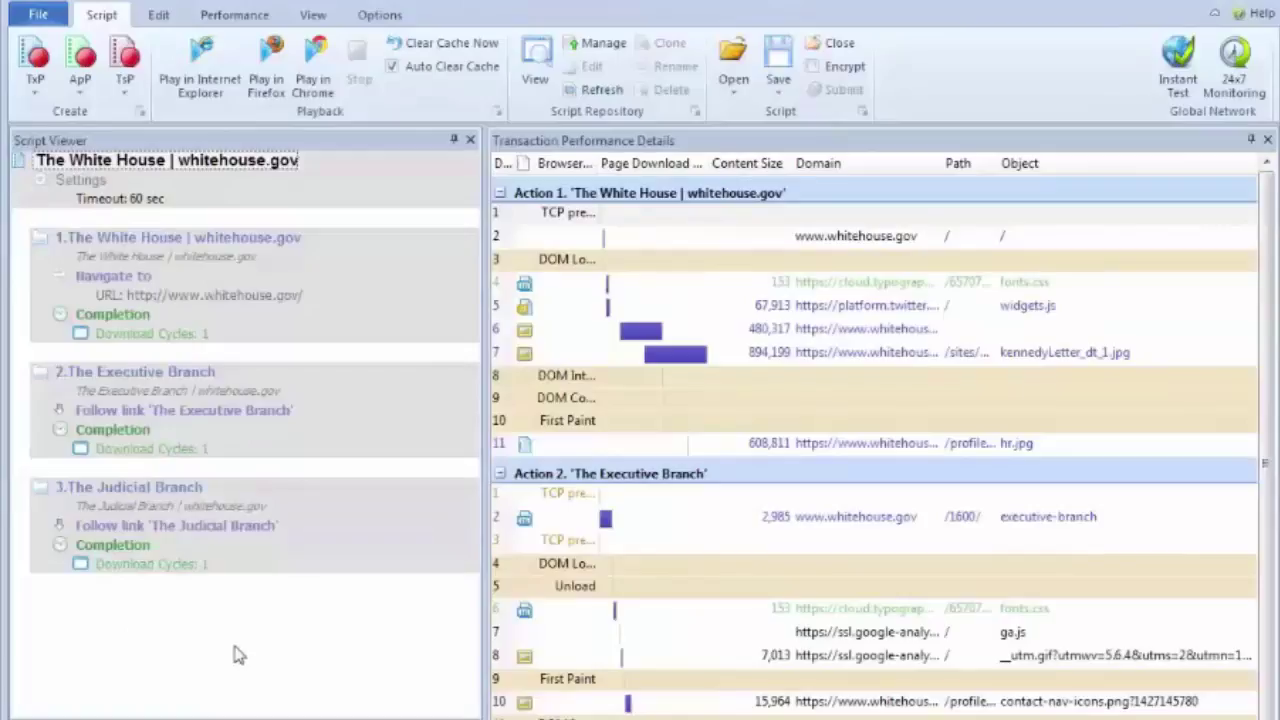
left_click(105, 238)
left_click_drag(252, 494, 249, 370)
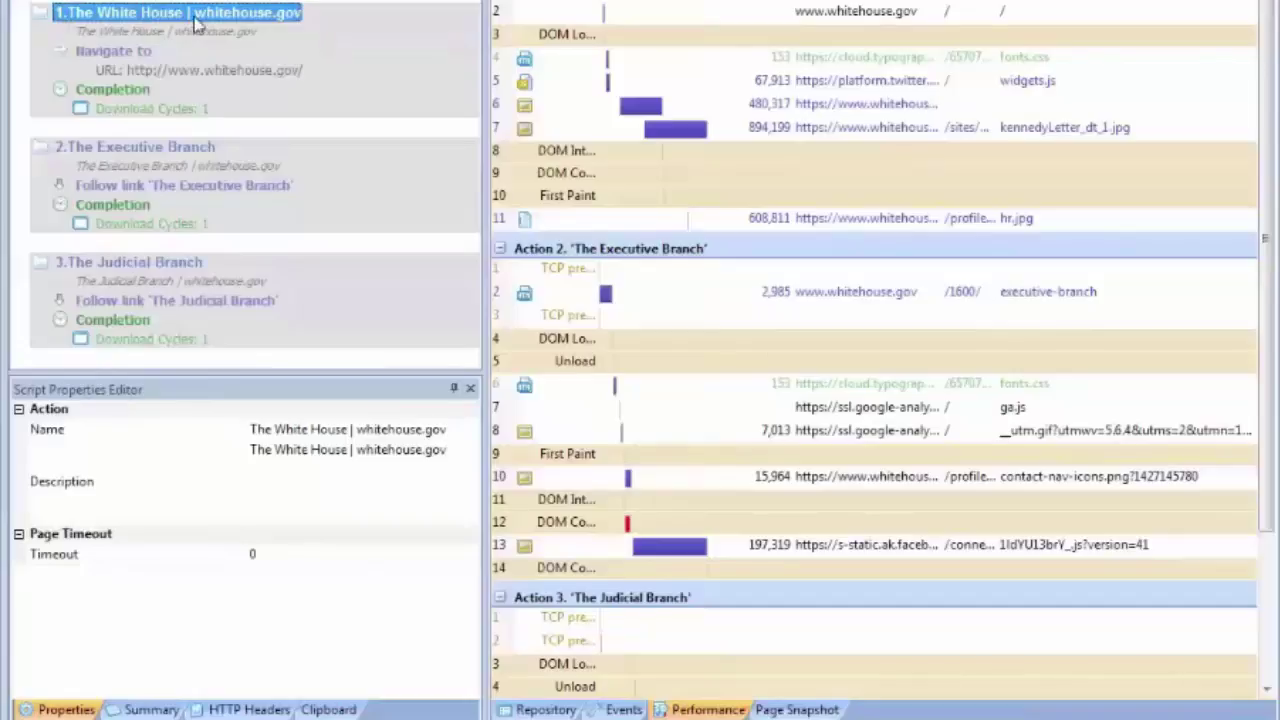
left_click(445, 438)
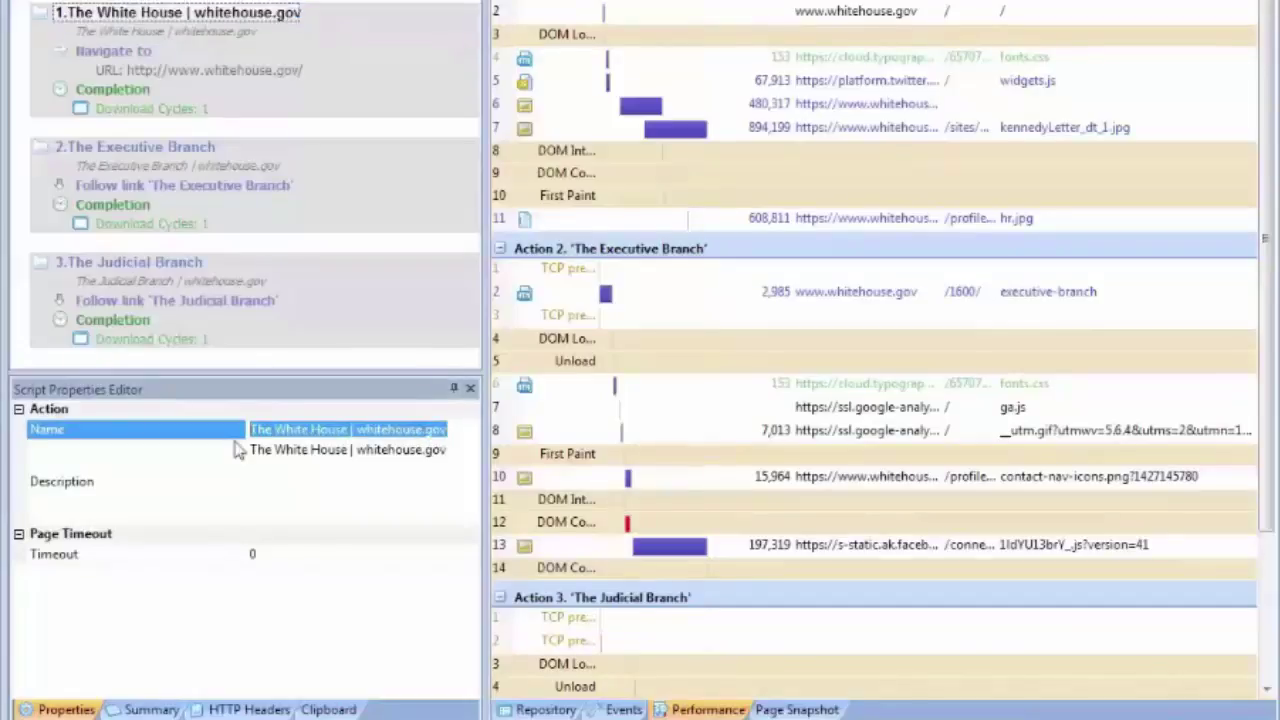
type("Home Page")
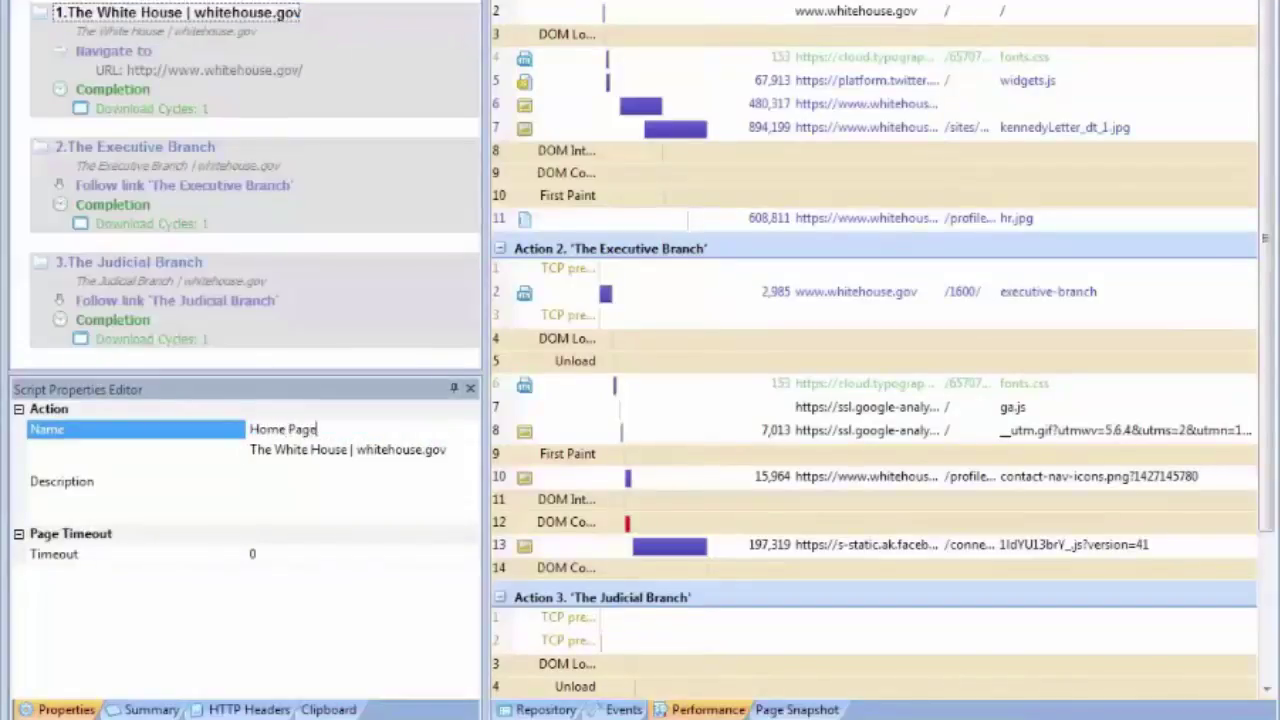
key("Return")
left_click(276, 483)
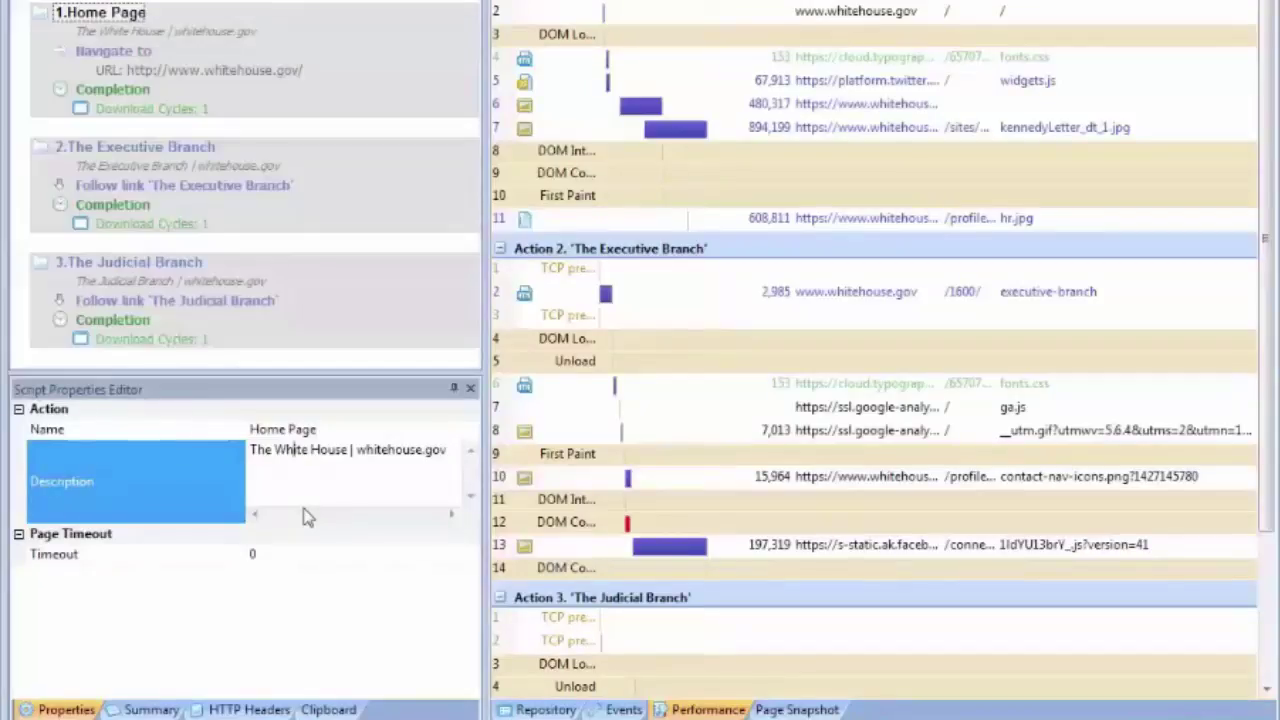
Examine the Home Page action's Navigate properties, including the available methods and the static value of its URL
left_click(136, 53)
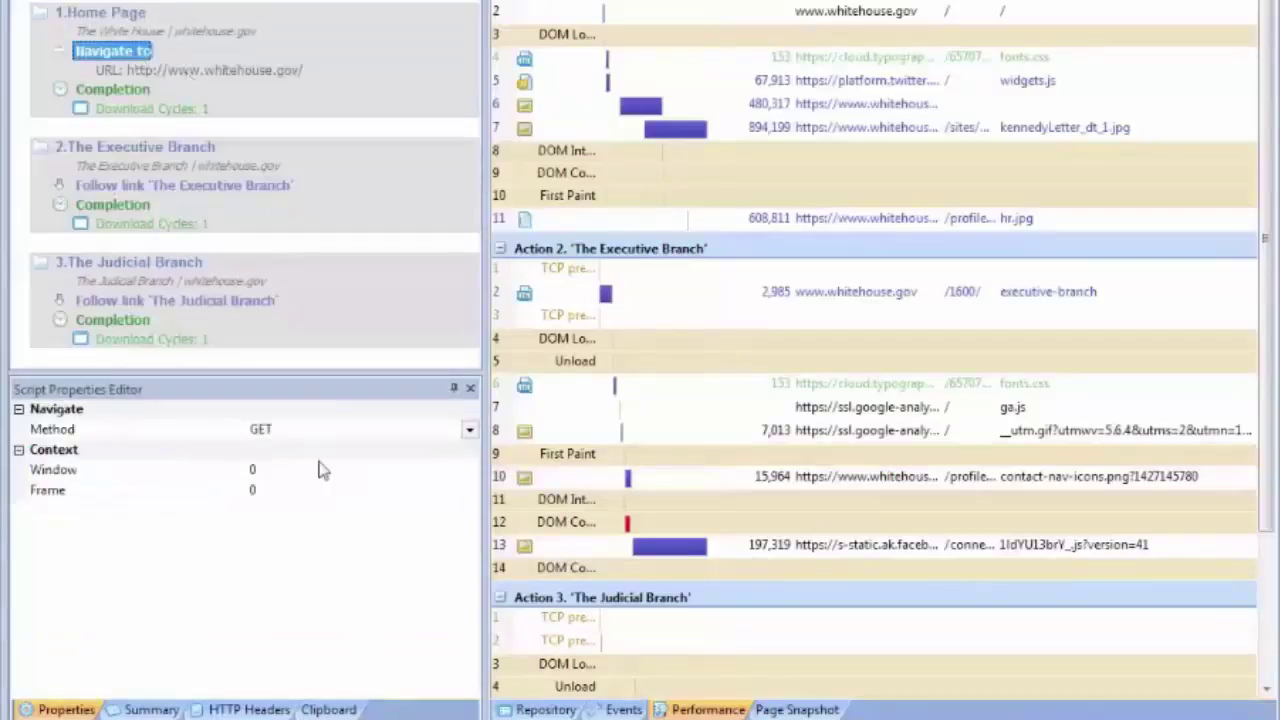
left_click(469, 431)
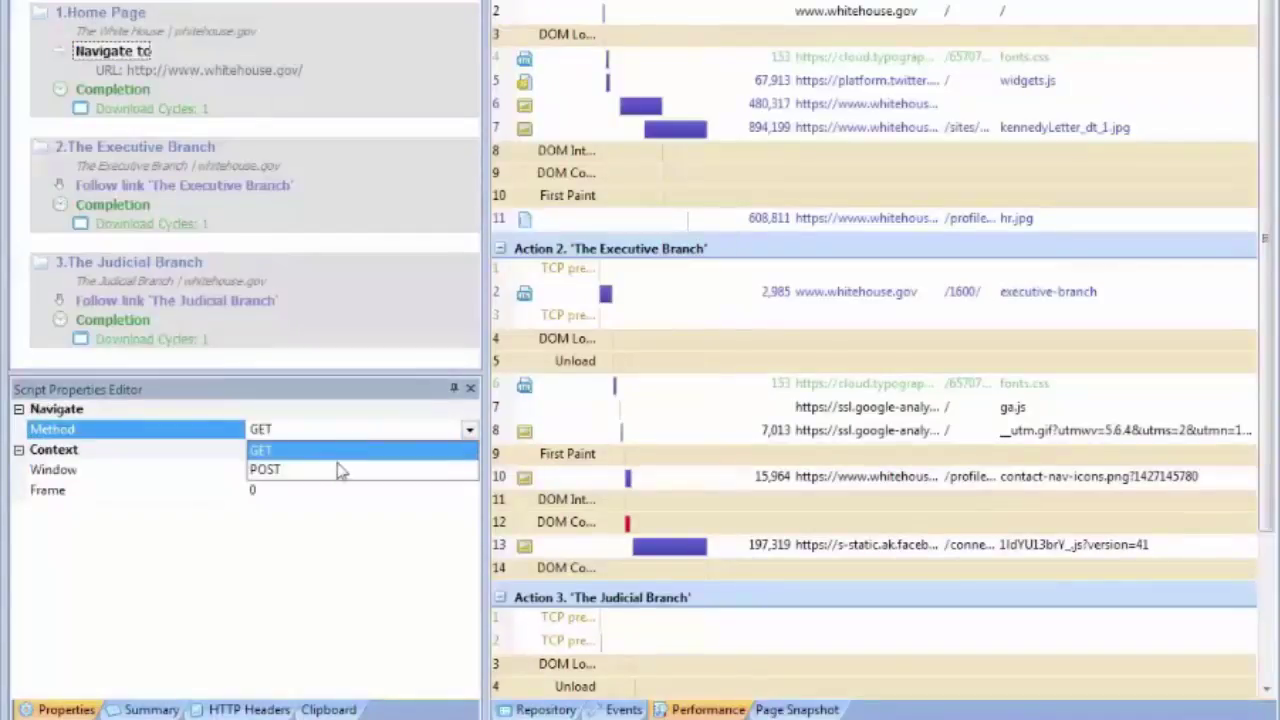
left_click(362, 437)
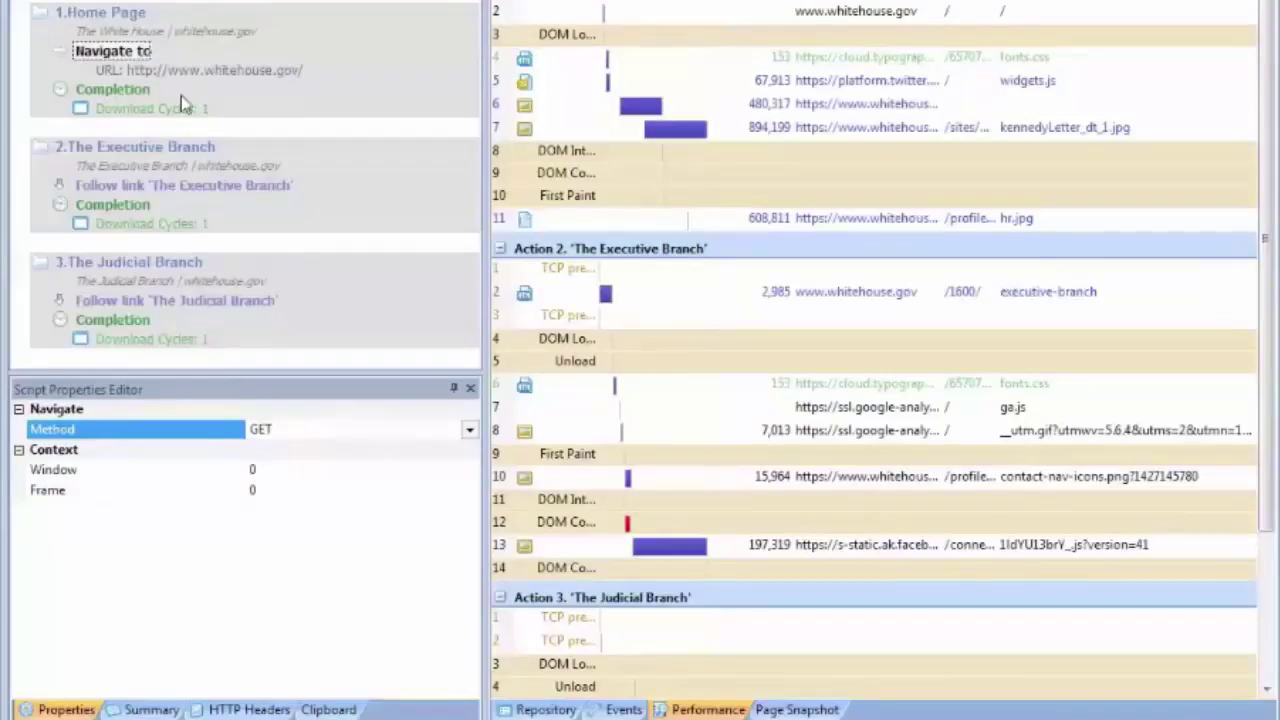
left_click(151, 74)
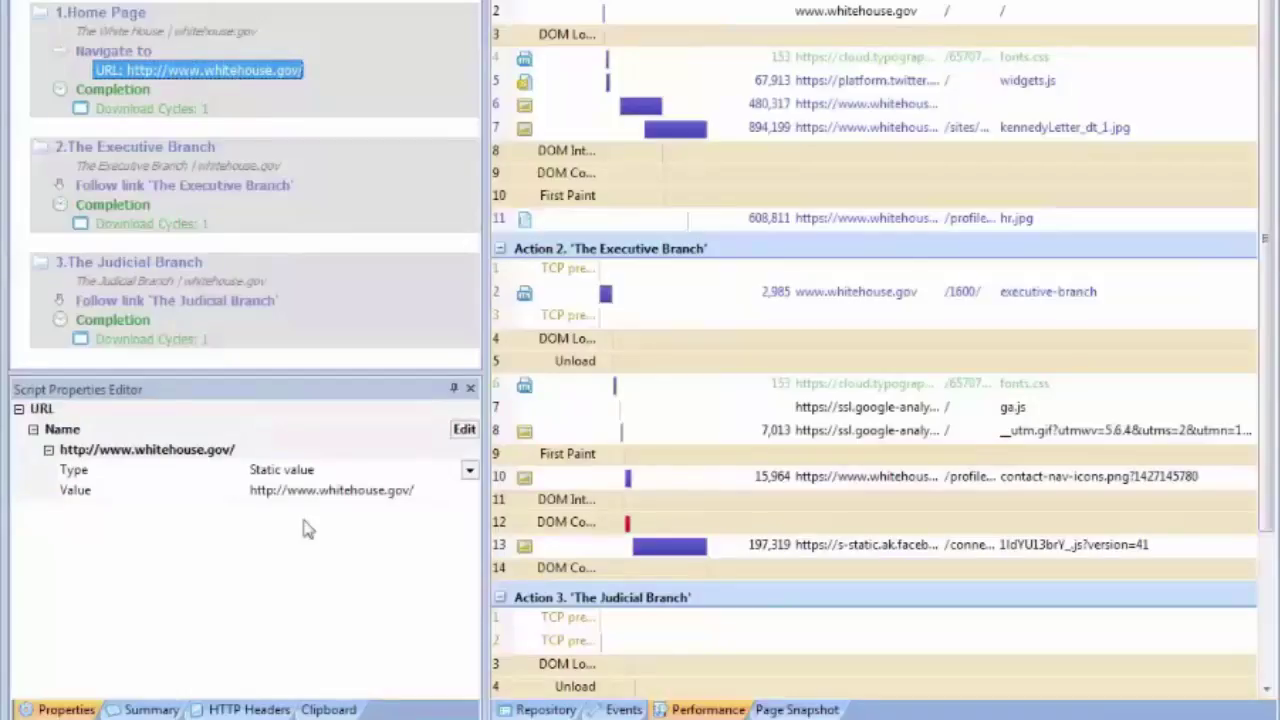
left_click(422, 490)
left_click_drag(422, 490, 194, 491)
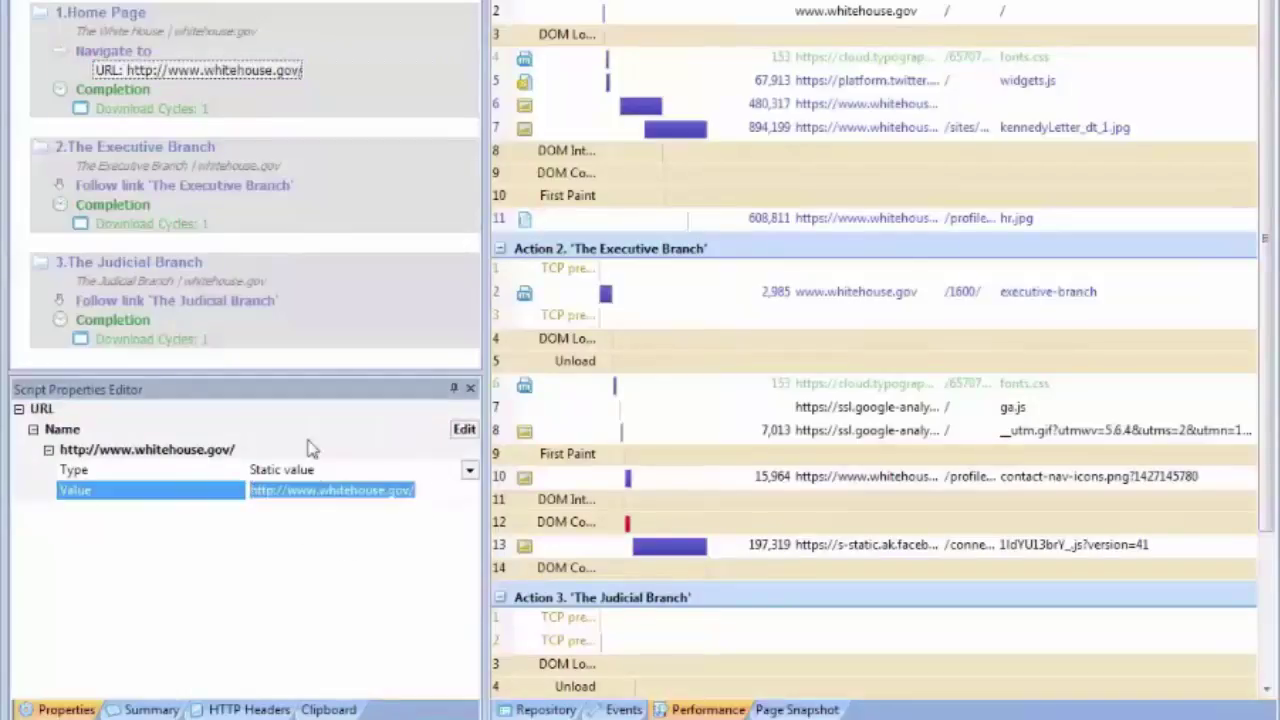
left_click(320, 214)
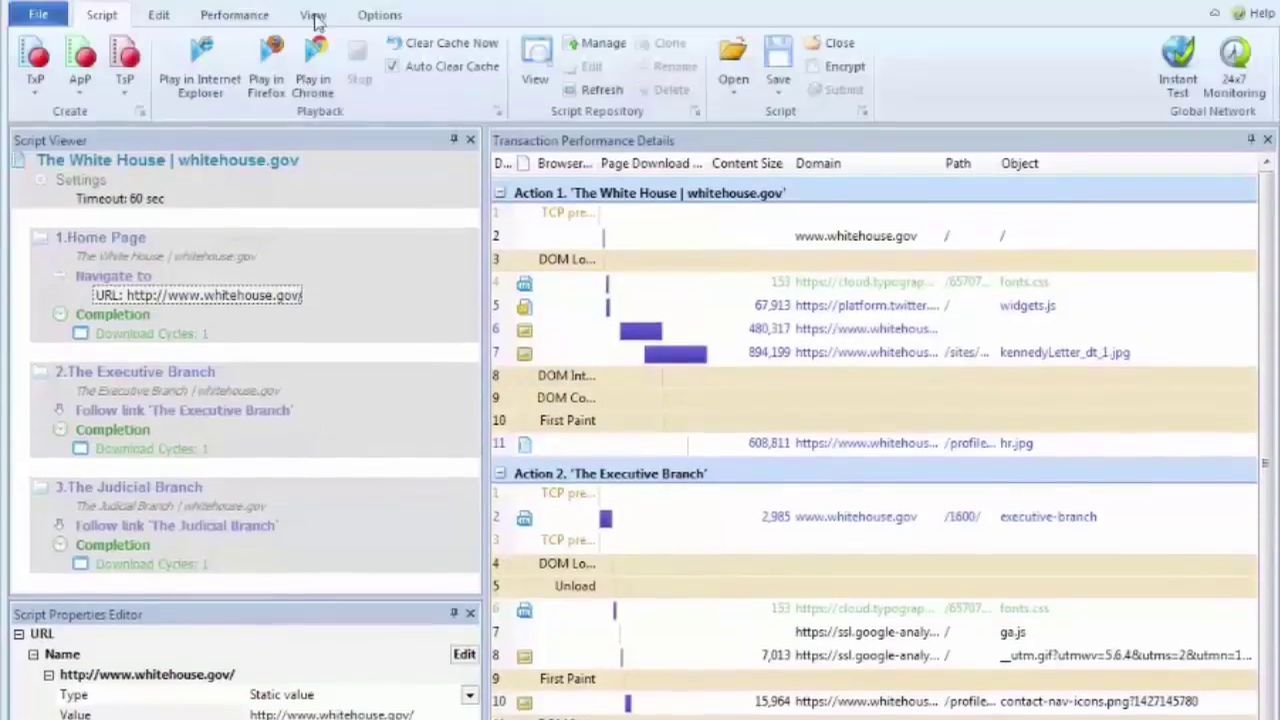
Show the Clipboard view and browse the script items stored in it
left_click(313, 16)
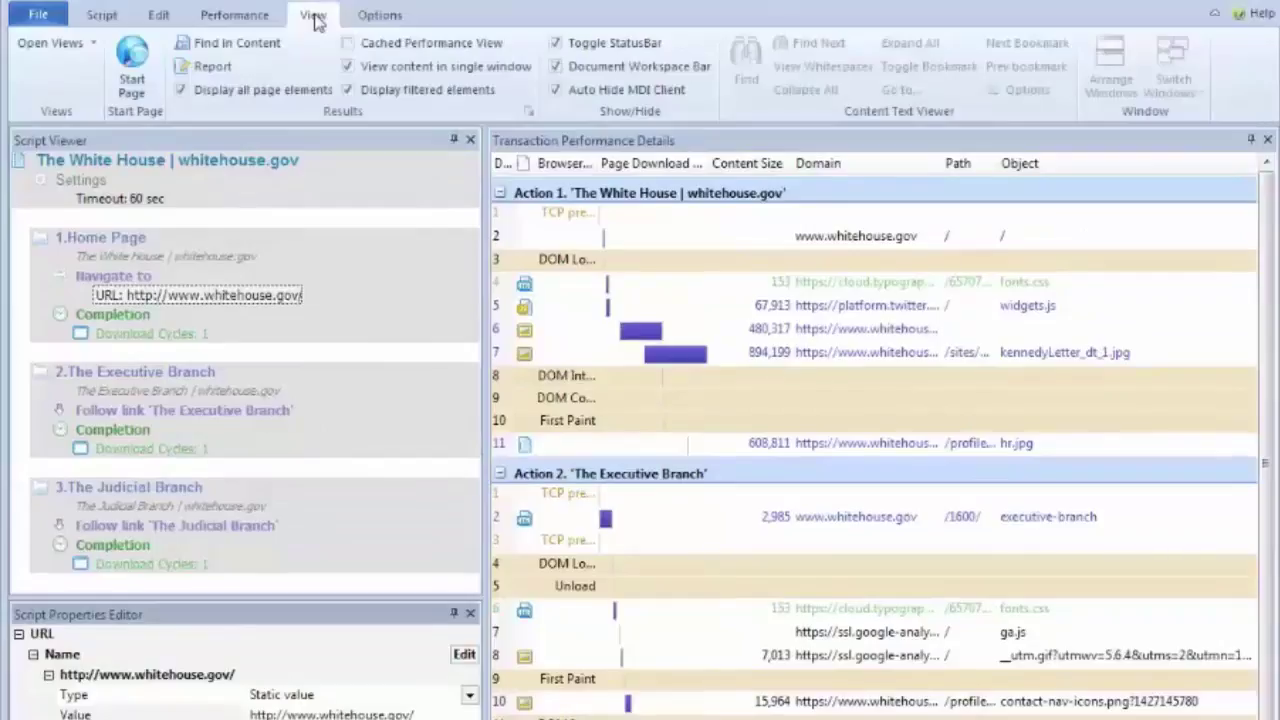
left_click(90, 45)
left_click(98, 303)
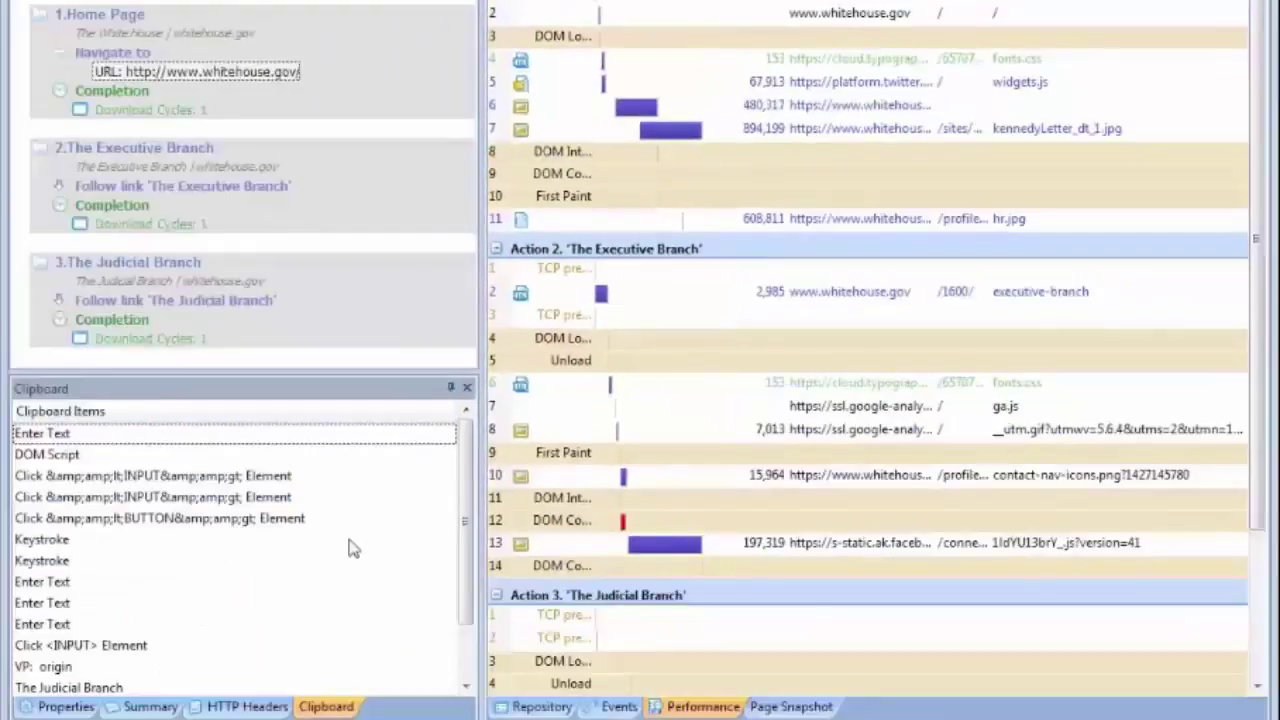
mouse_move(464, 525)
left_mouse_down()
mouse_move(464, 627)
mouse_move(469, 502)
left_mouse_up()
Copy the Home Page action and paste it after The Judicial Branch action
left_click(113, 25)
right_click(113, 25)
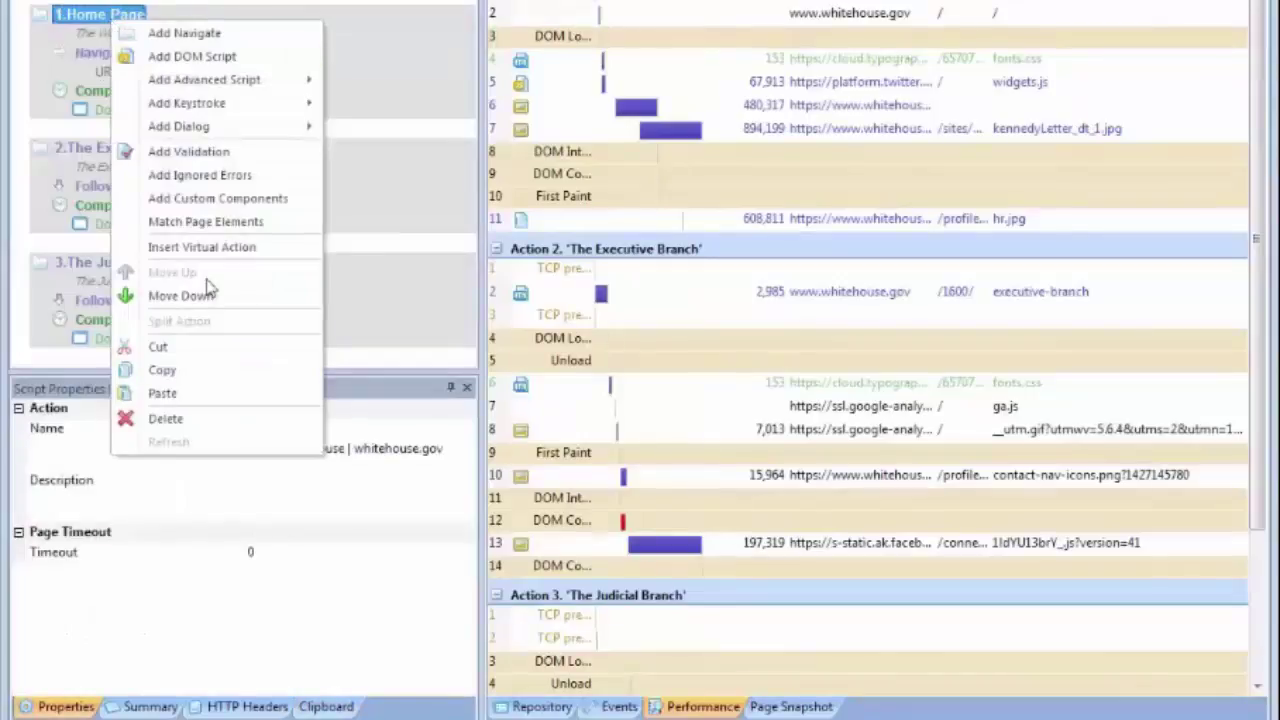
left_click(163, 370)
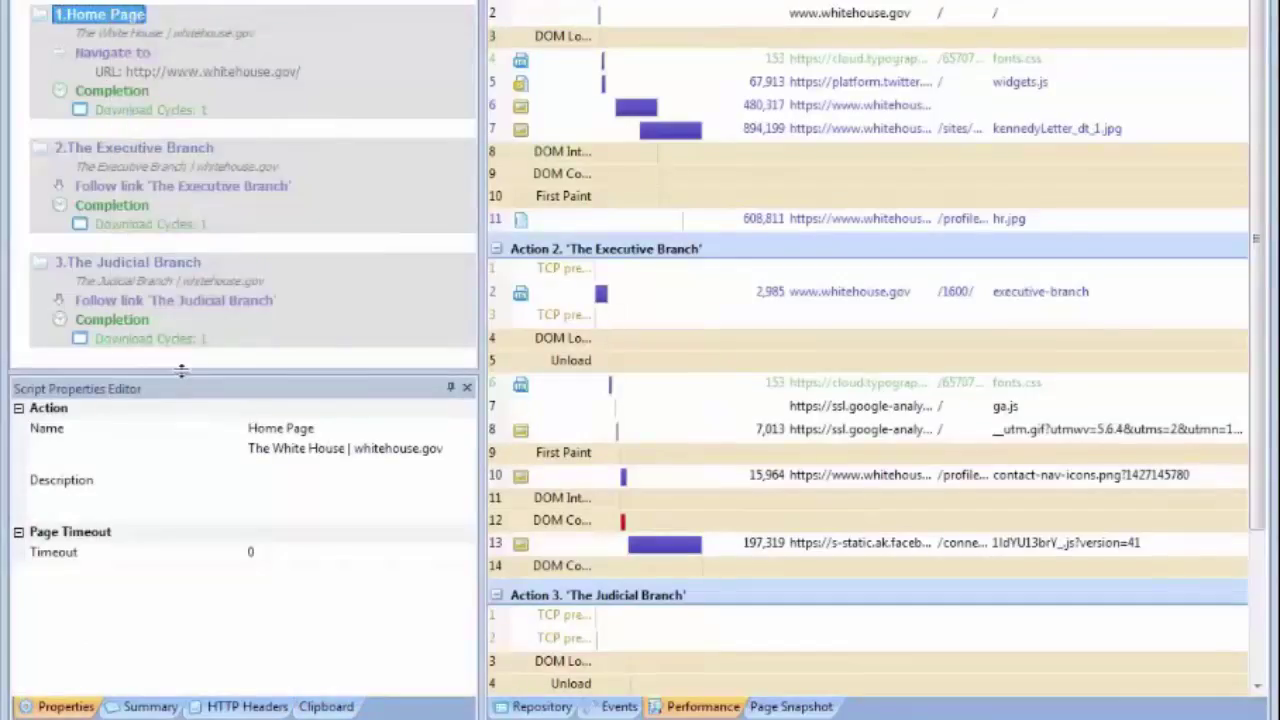
right_click(150, 265)
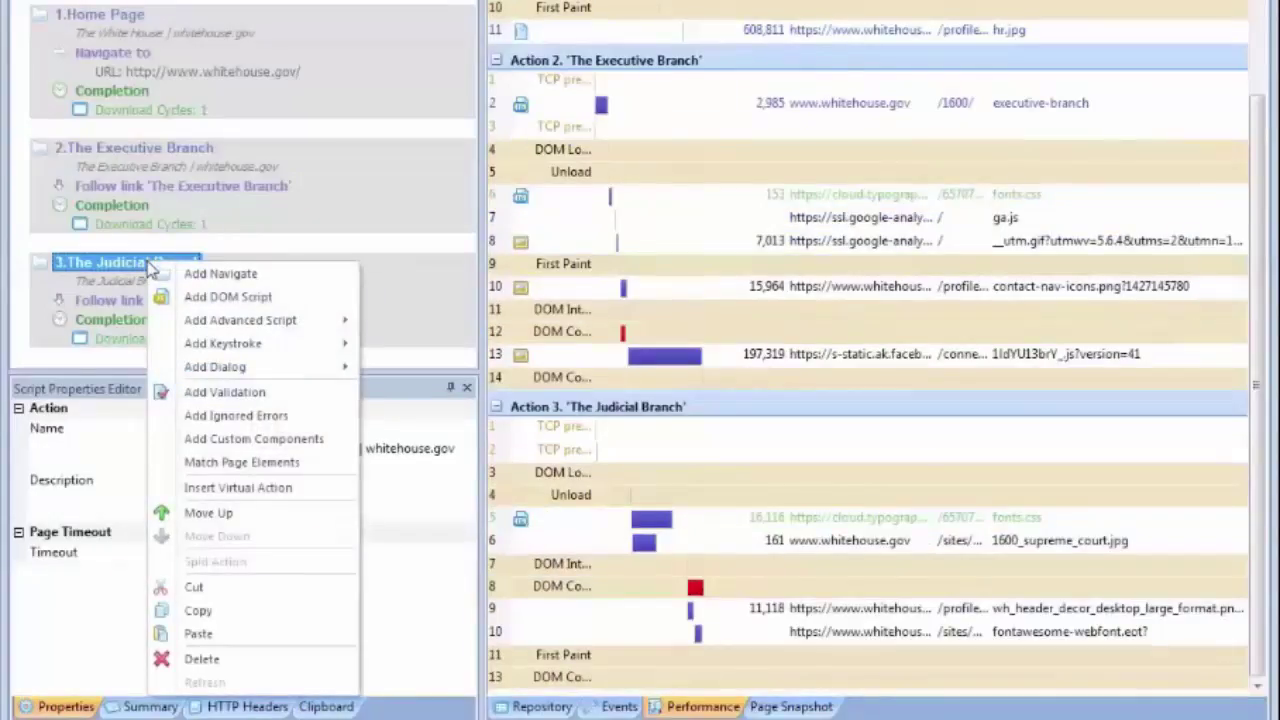
left_click(238, 634)
left_click_drag(470, 223, 468, 313)
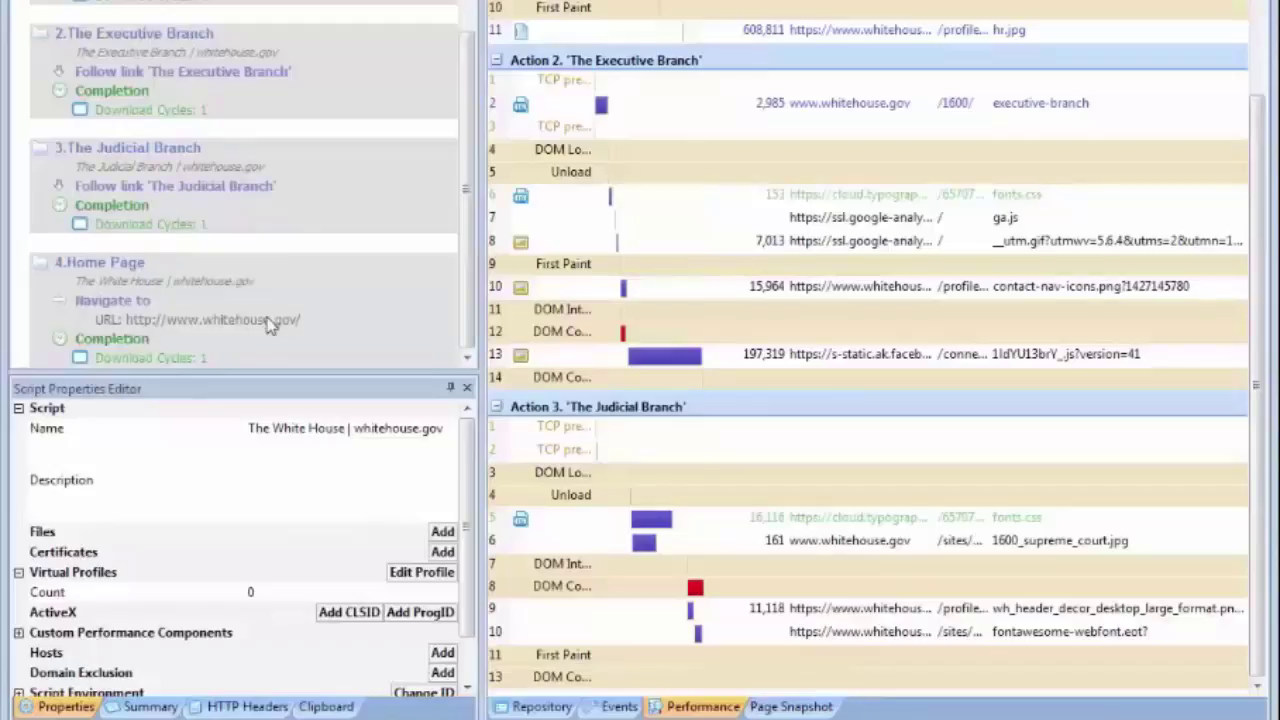
Duplicate the Navigate step within the fourth action, Home Page, and check both Navigate entries
right_click(113, 309)
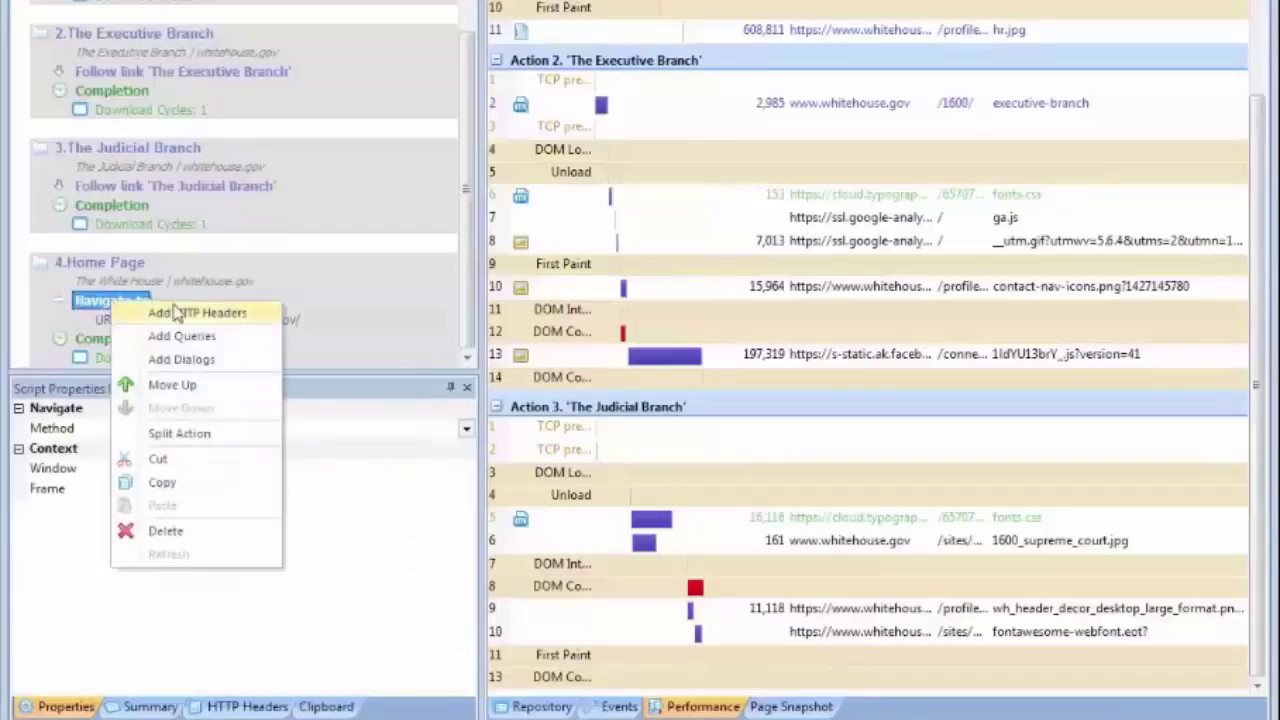
left_click(163, 484)
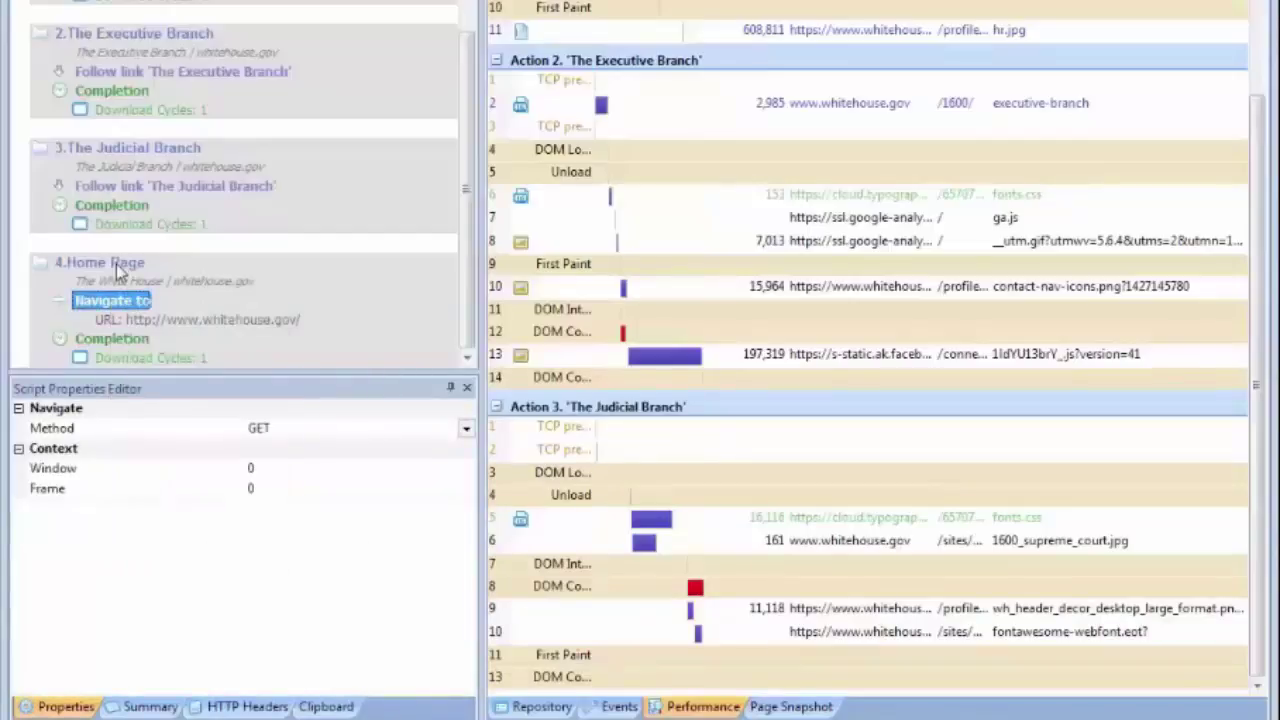
right_click(118, 268)
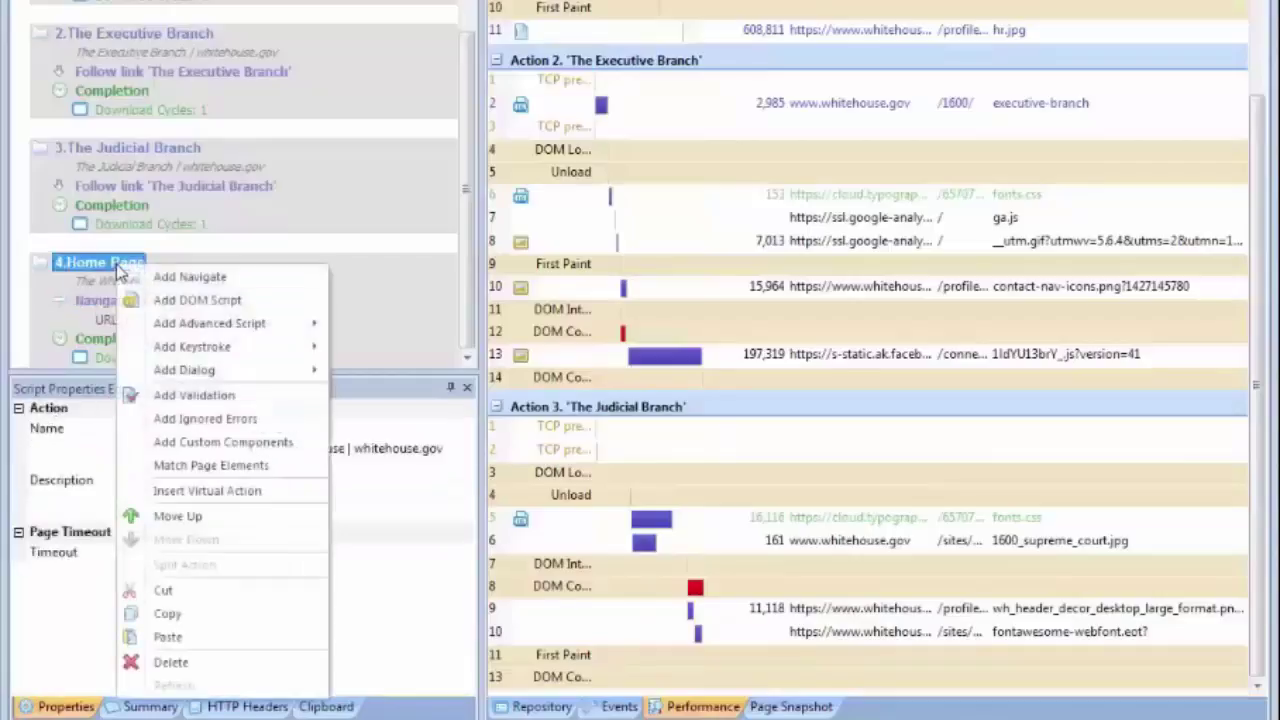
left_click(218, 637)
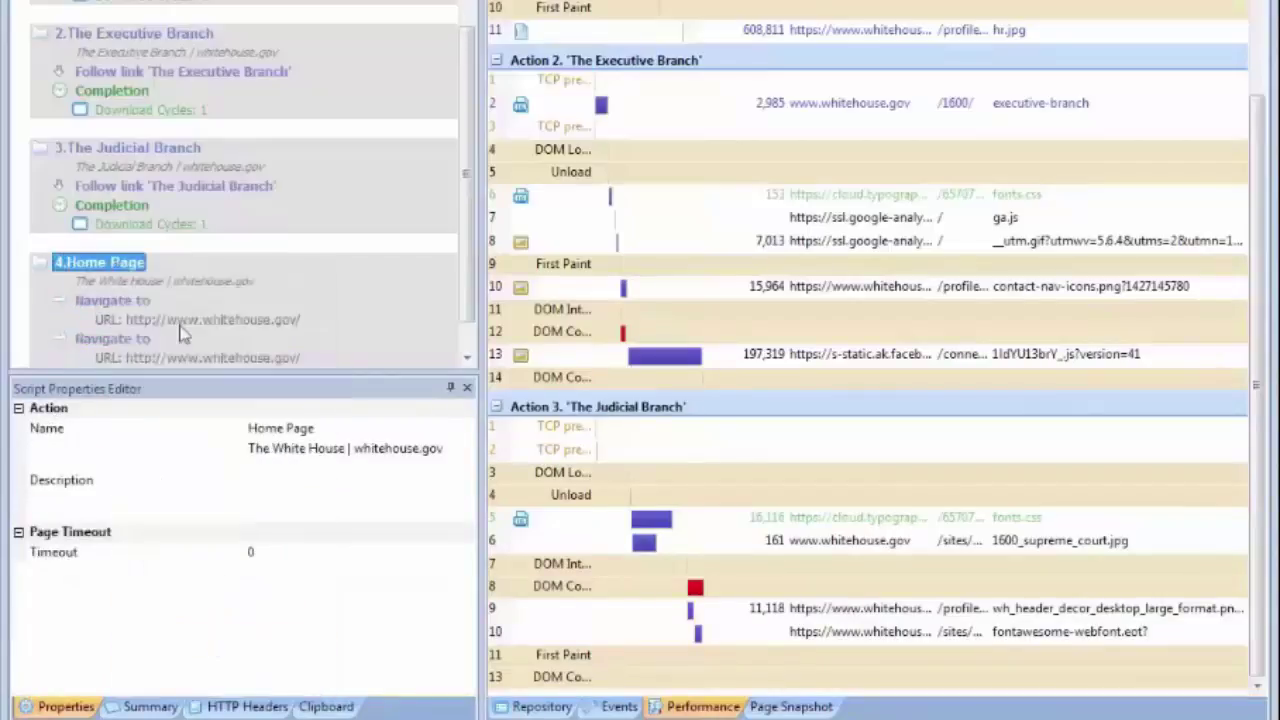
scroll(452, 268, "down", 1)
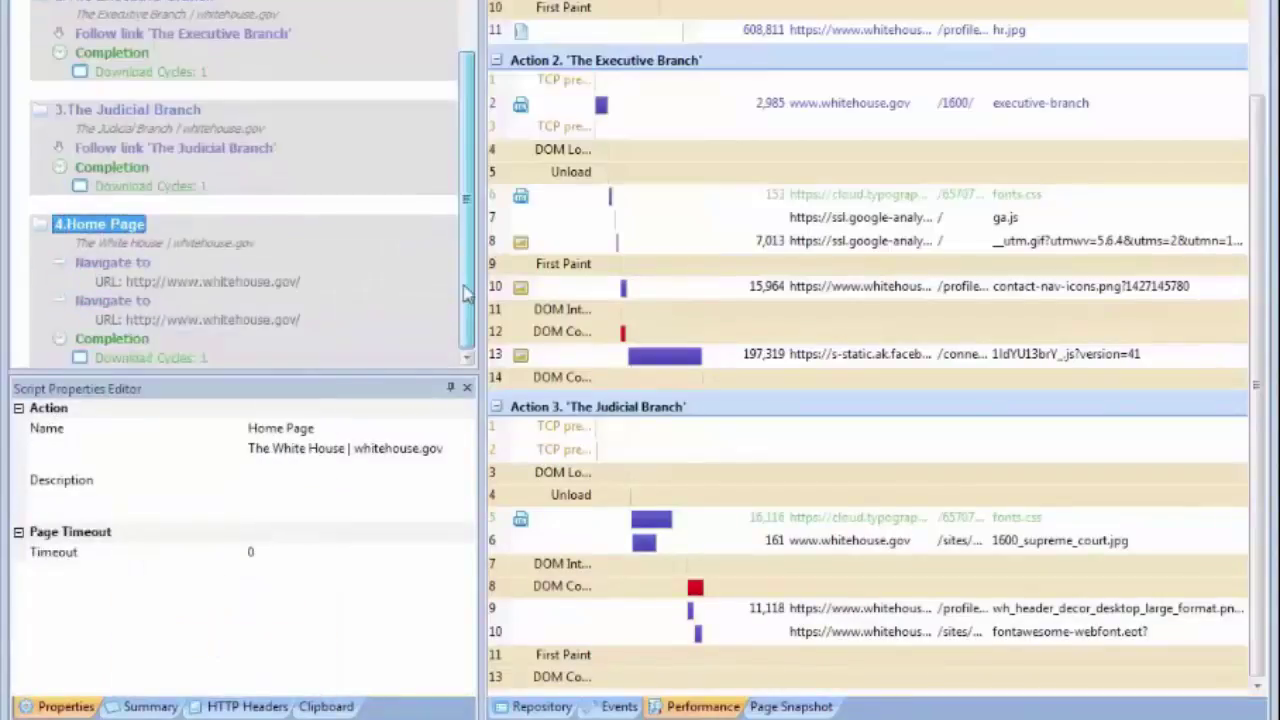
left_click(119, 263)
left_click(137, 302)
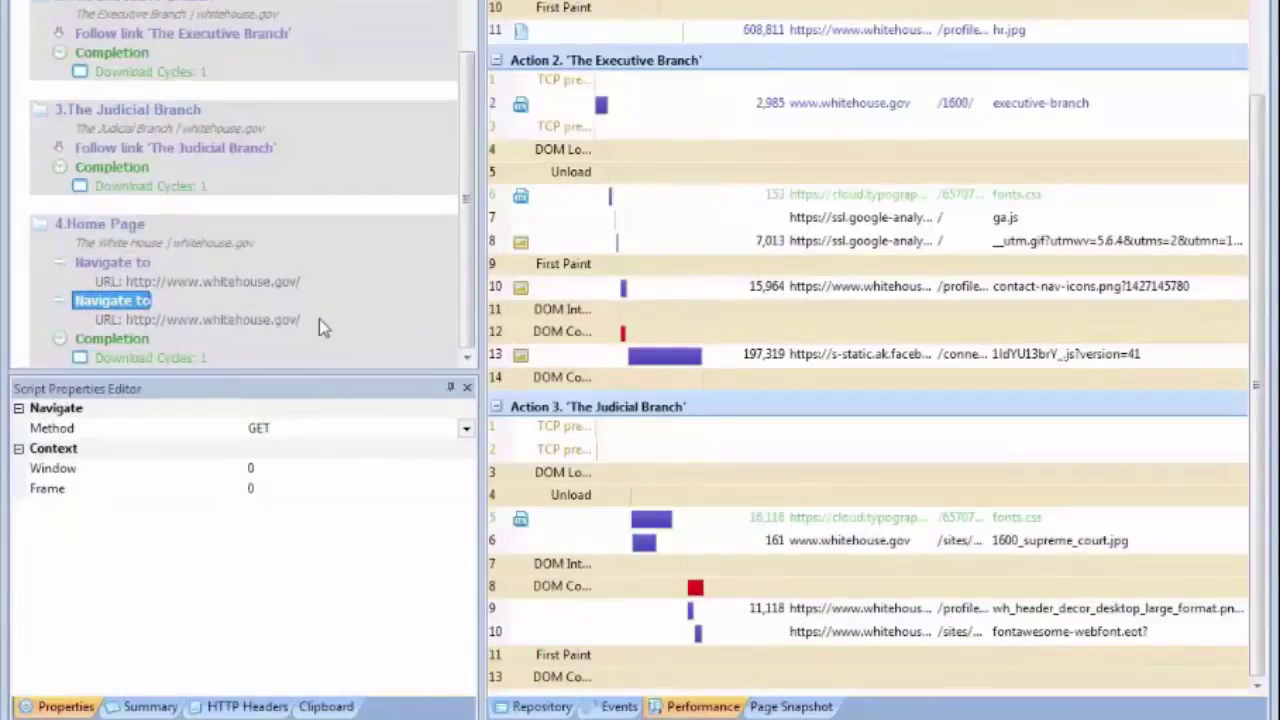
left_click(600, 2)
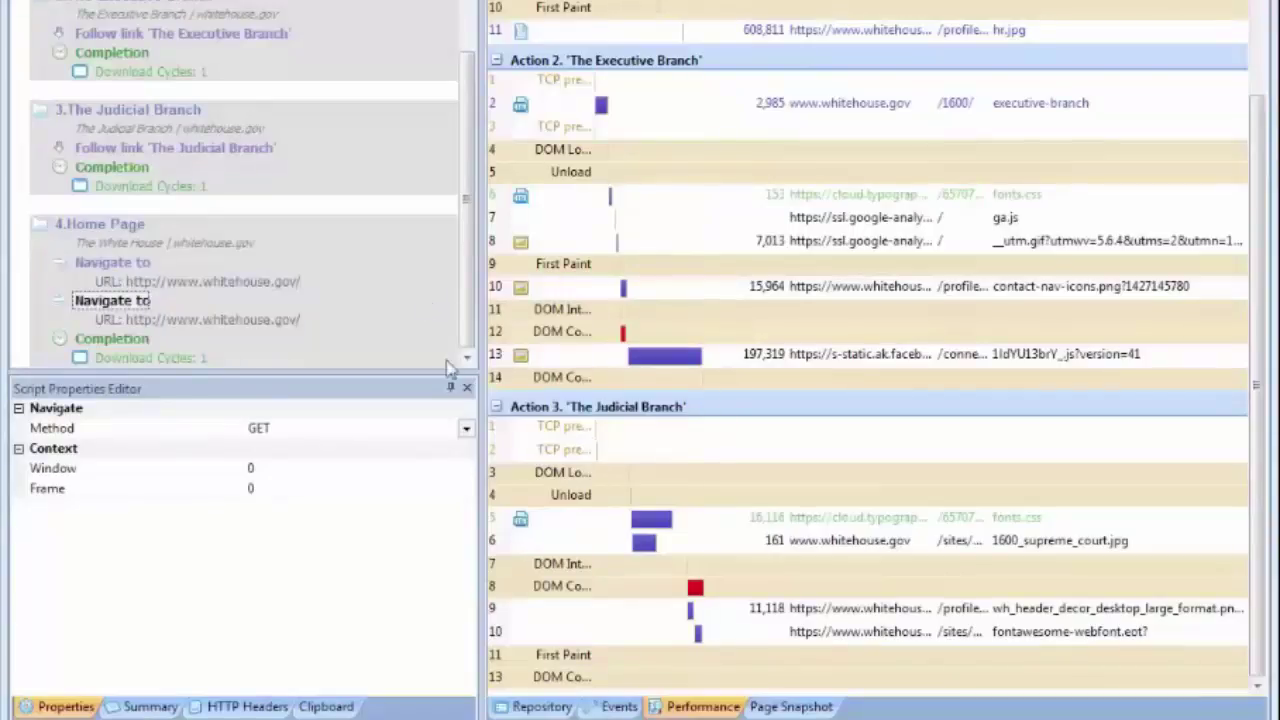
left_click(467, 338)
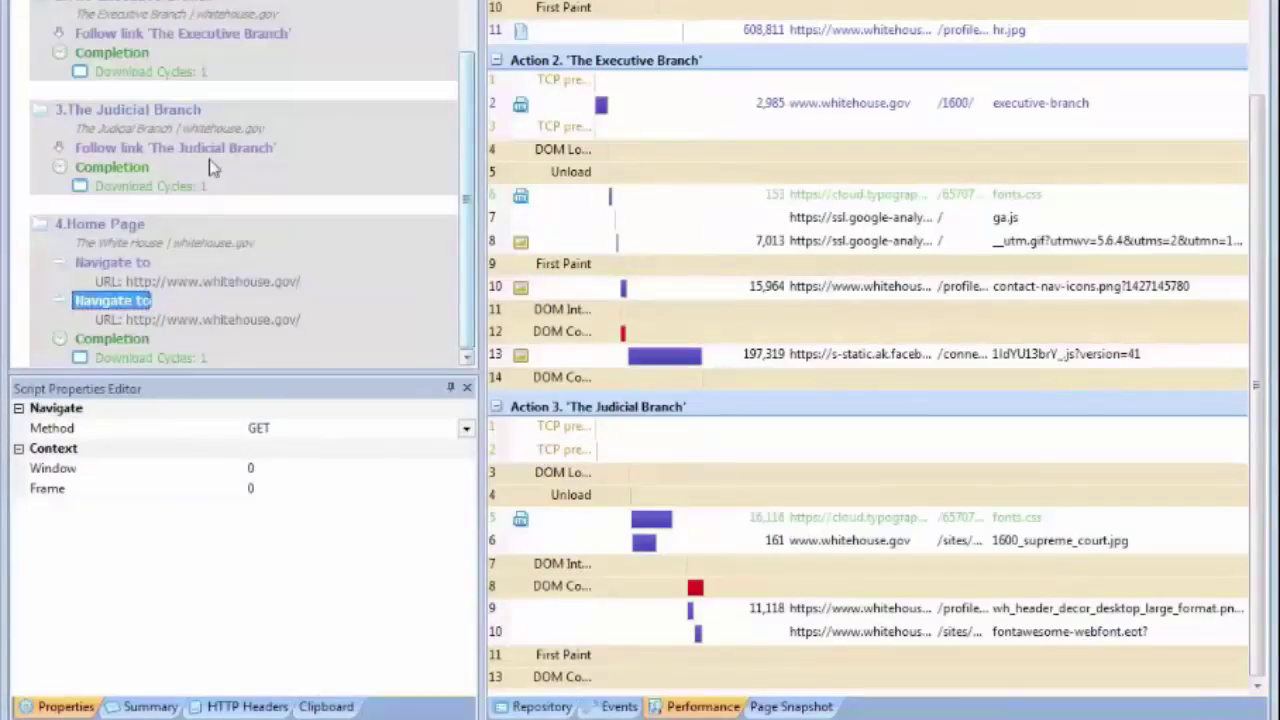
Add a Navigate step to the third action, The Judicial Branch
right_click(146, 110)
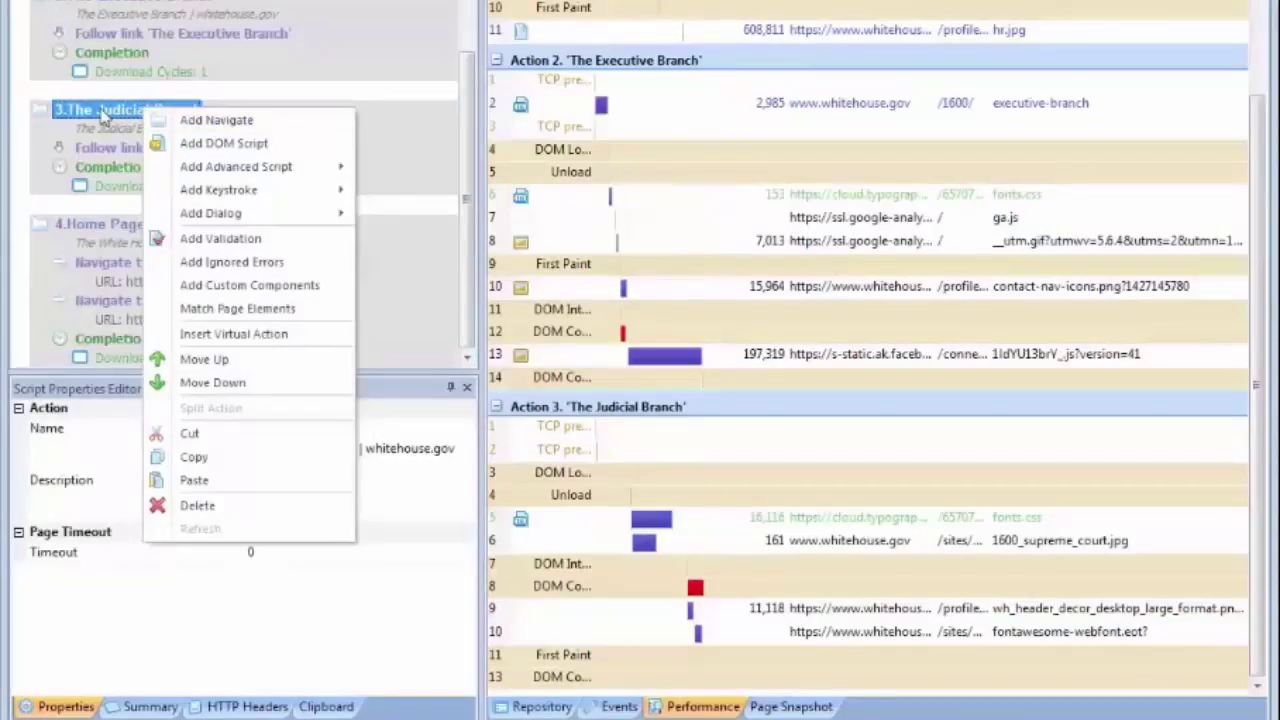
left_click(252, 122)
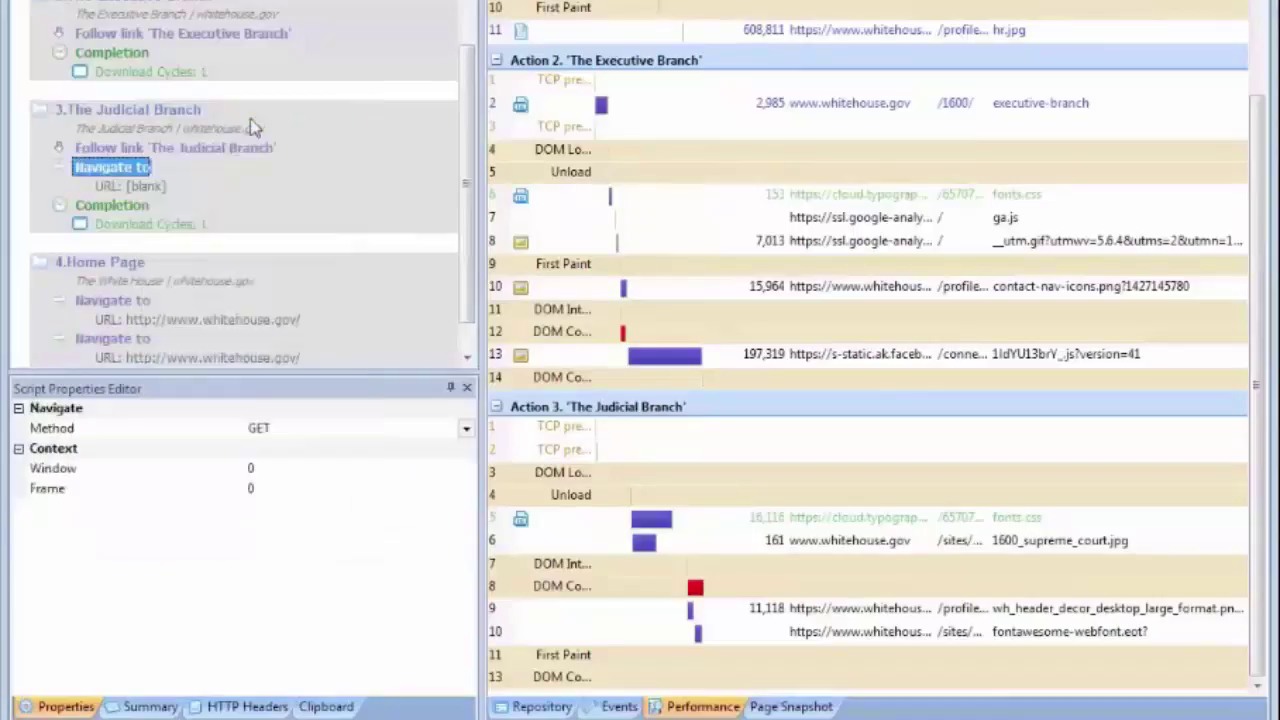
left_click(124, 149)
left_click(108, 169)
Delete the Follow link step from The Judicial Branch action and open its Navigate step's blank URL value for editing
right_click(137, 150)
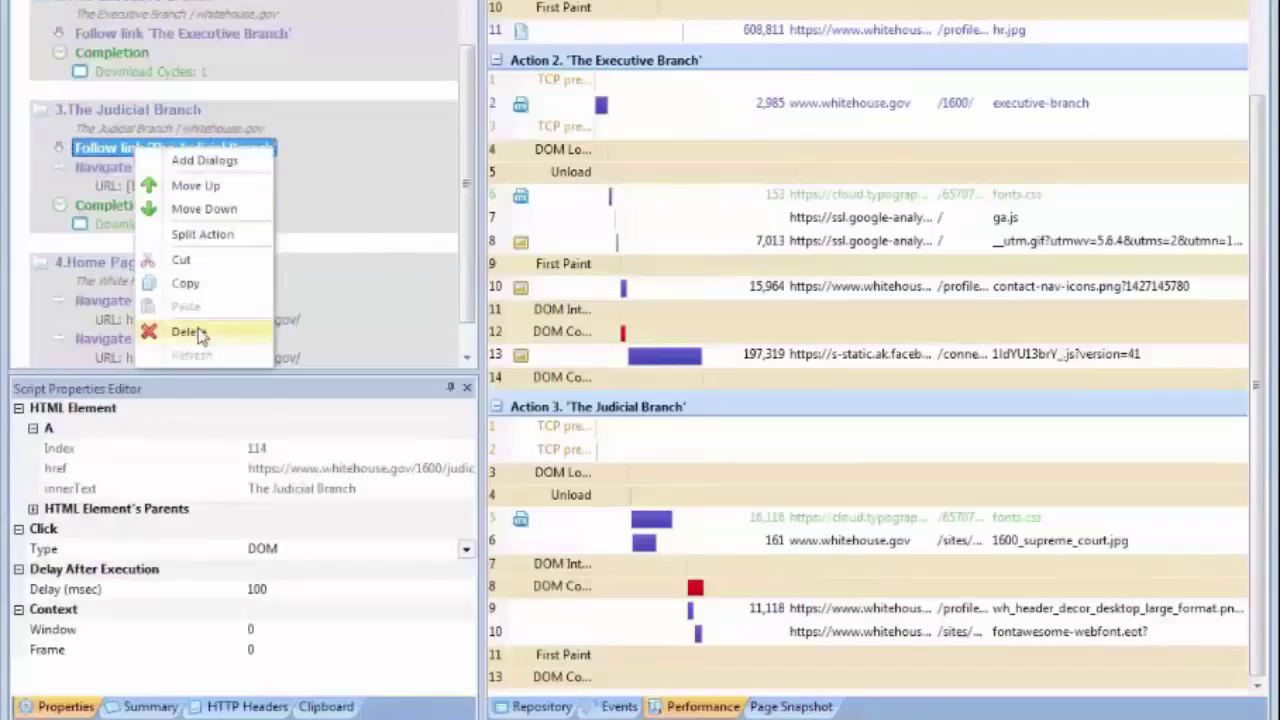
left_click(200, 333)
left_click(654, 309)
left_click(148, 168)
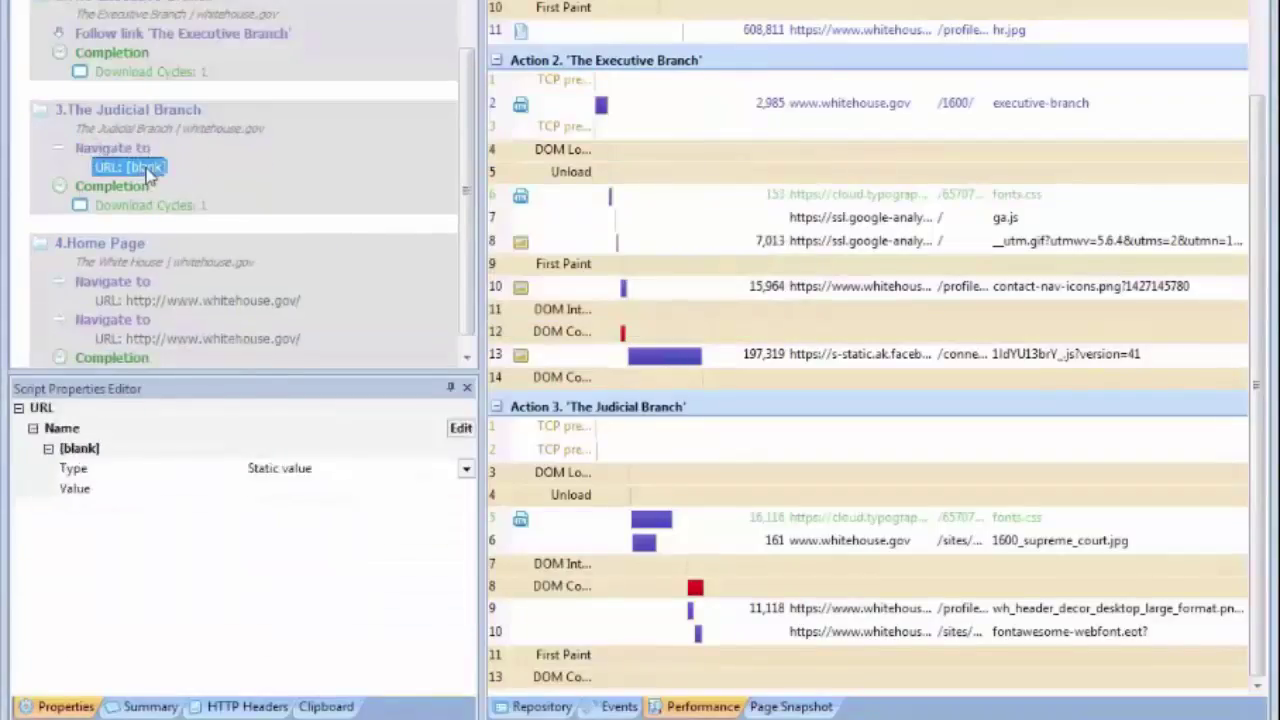
left_click(299, 485)
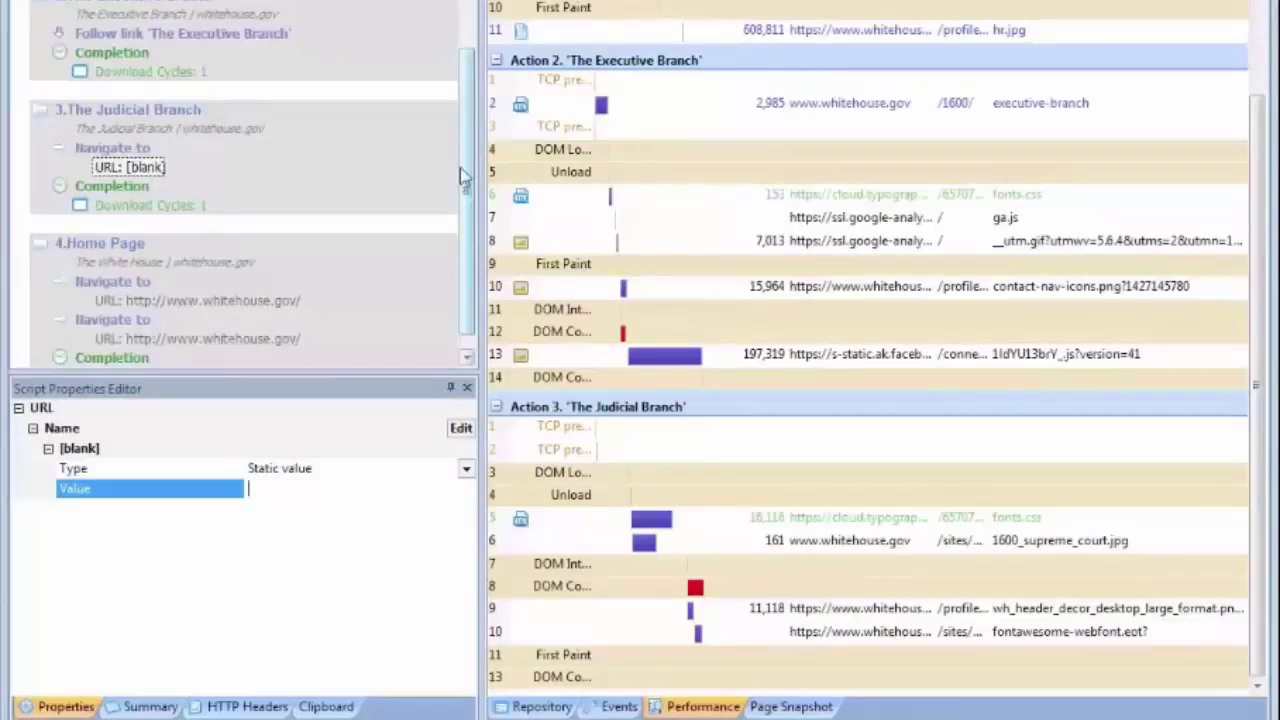
Add a Navigate step at script level as a new fifth action and open its blank URL value for editing
left_click_drag(467, 173, 475, 26)
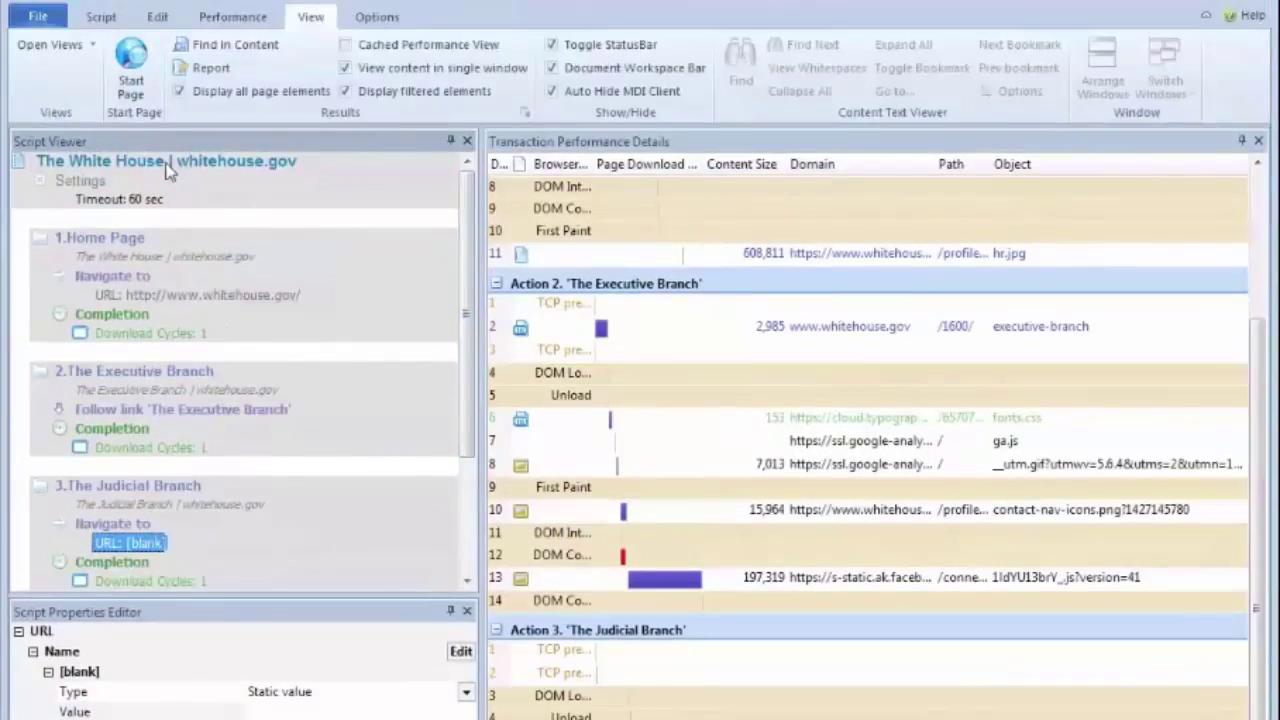
left_click(168, 165)
right_click(155, 168)
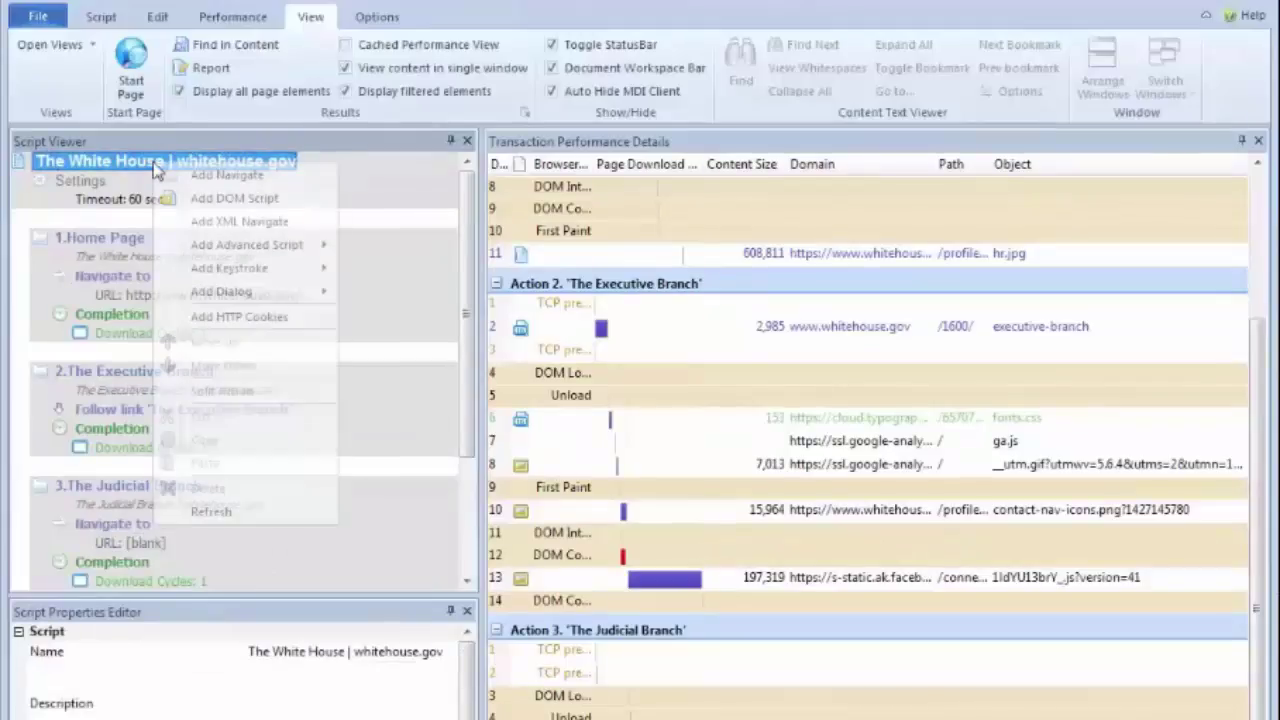
left_click(228, 176)
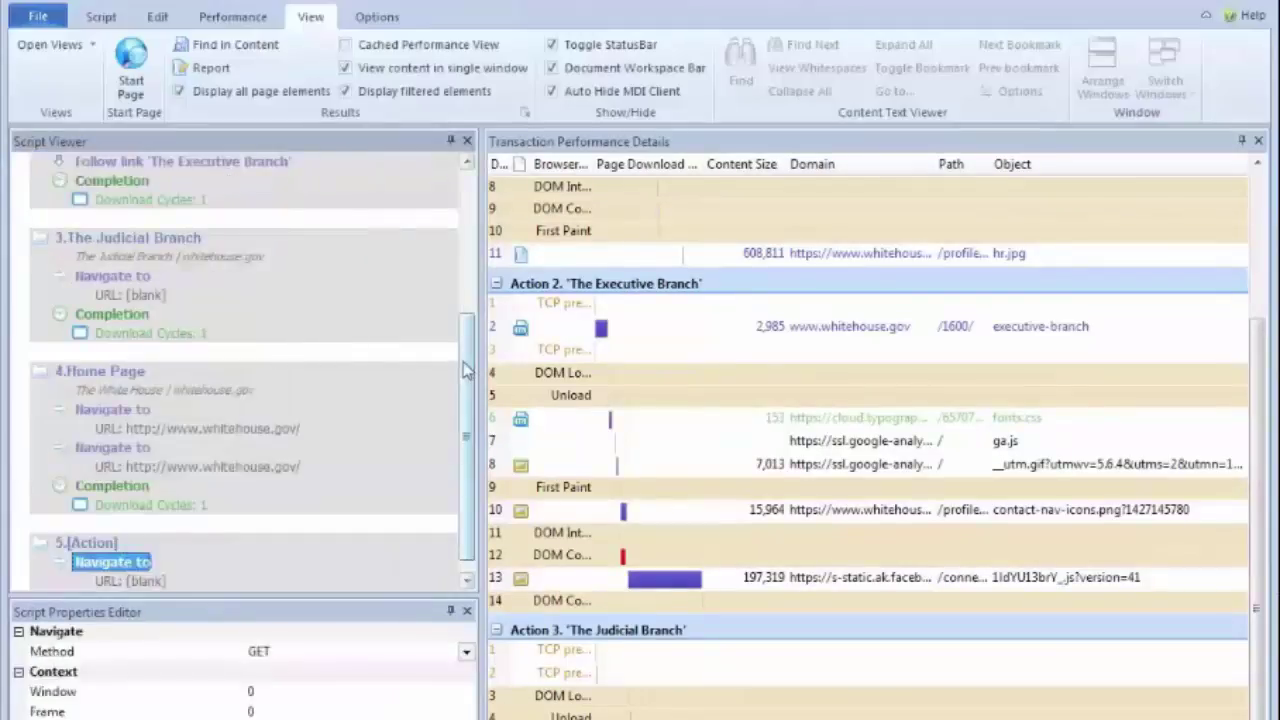
scroll(456, 458, "down", 1)
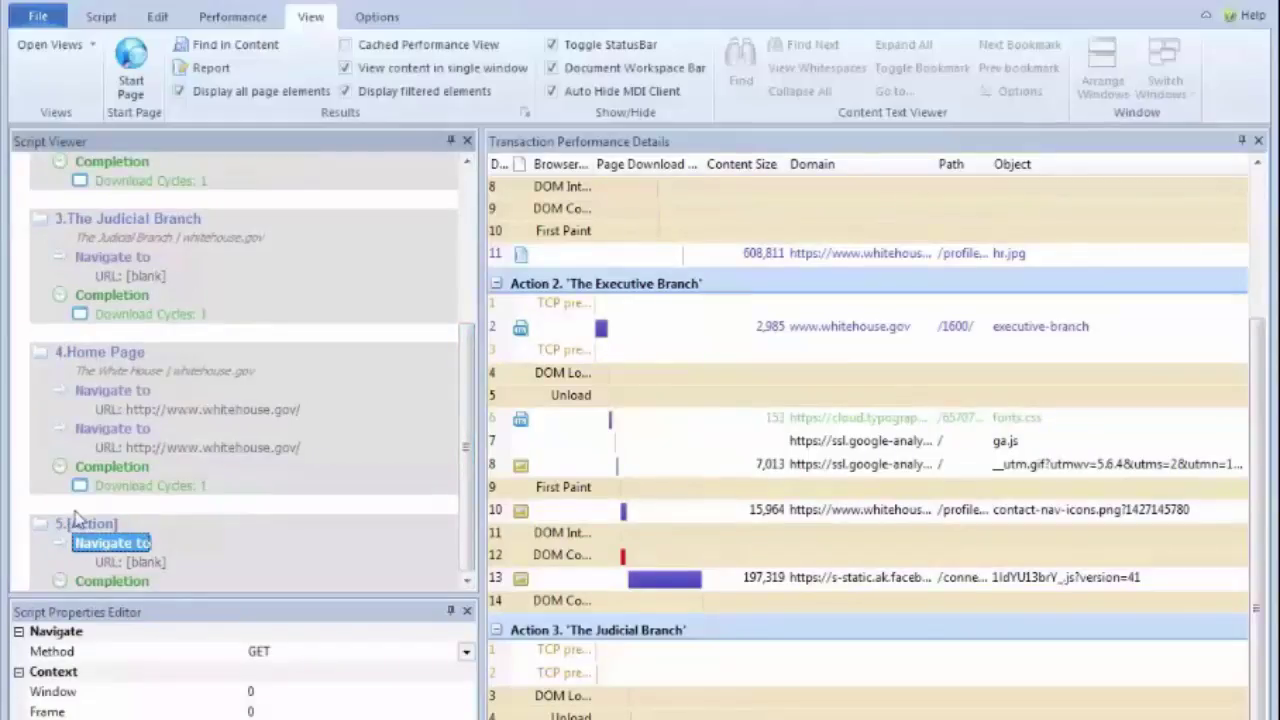
left_click(150, 563)
left_click(299, 709)
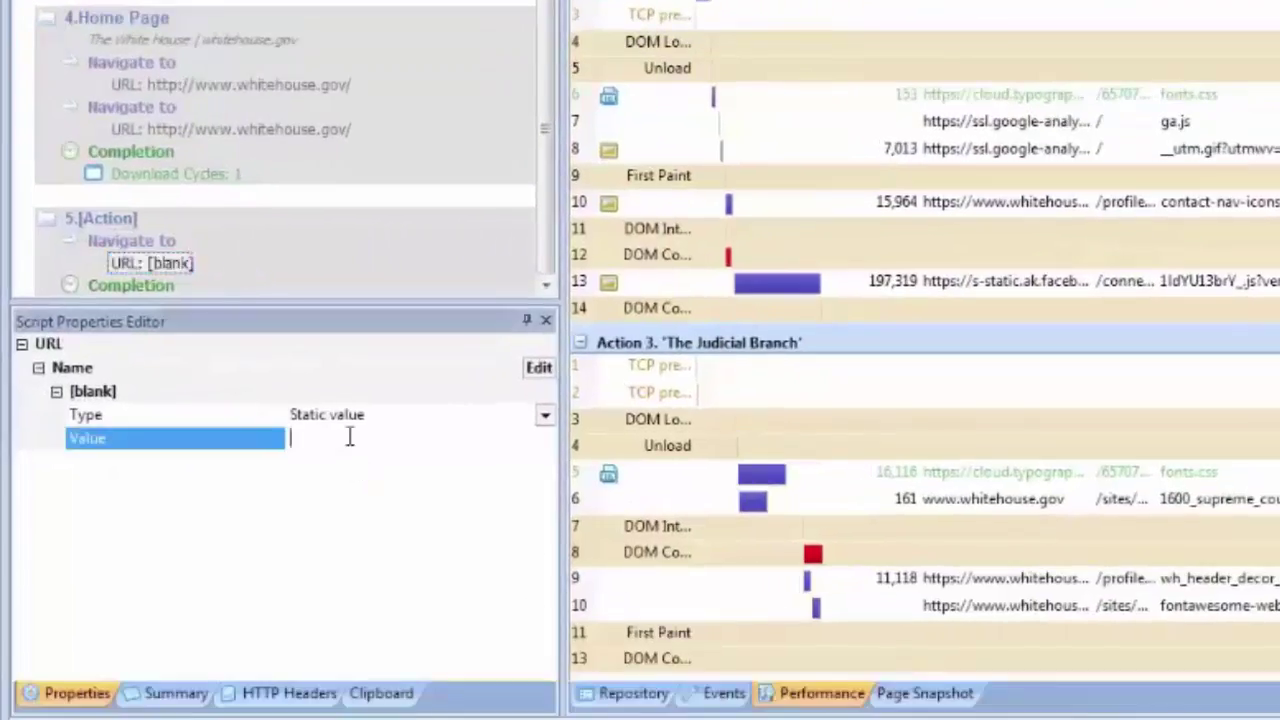
type("www.googole.com")
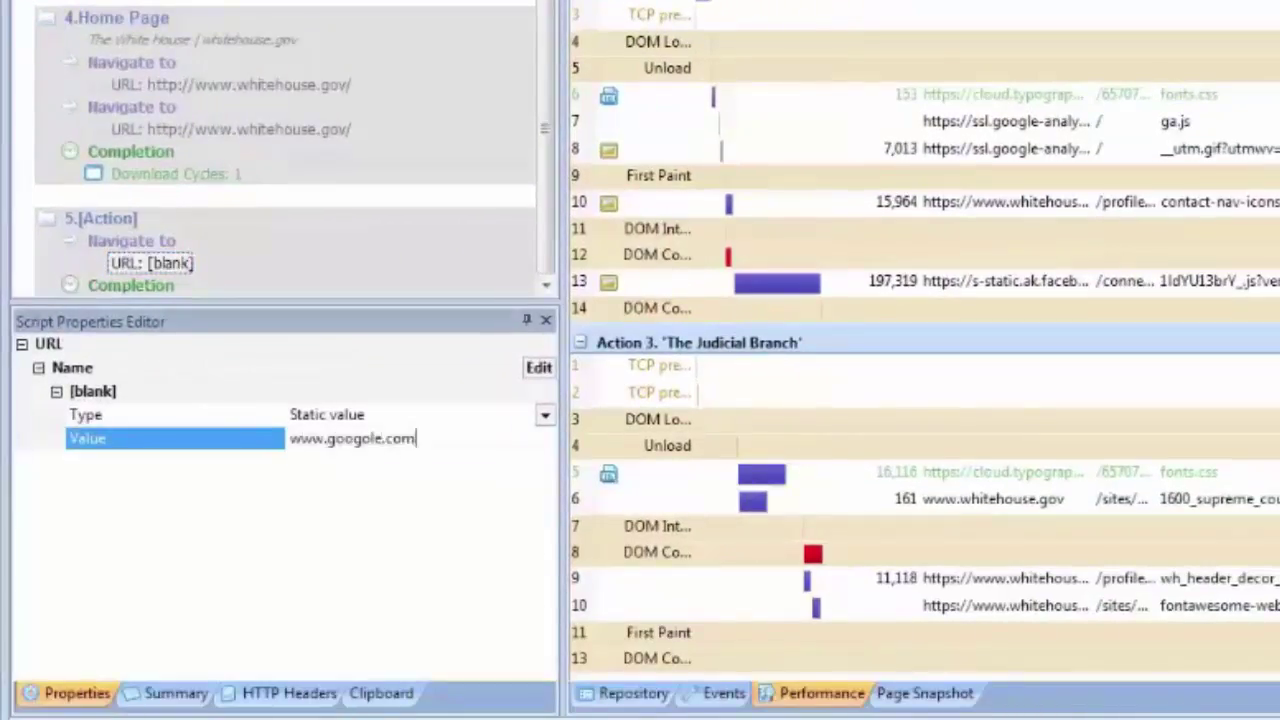
key("BackSpace")
key("BackSpace")
key("BackSpace")
key("BackSpace")
key("BackSpace")
key("BackSpace")
key("BackSpace")
type("le.com")
key("Return")
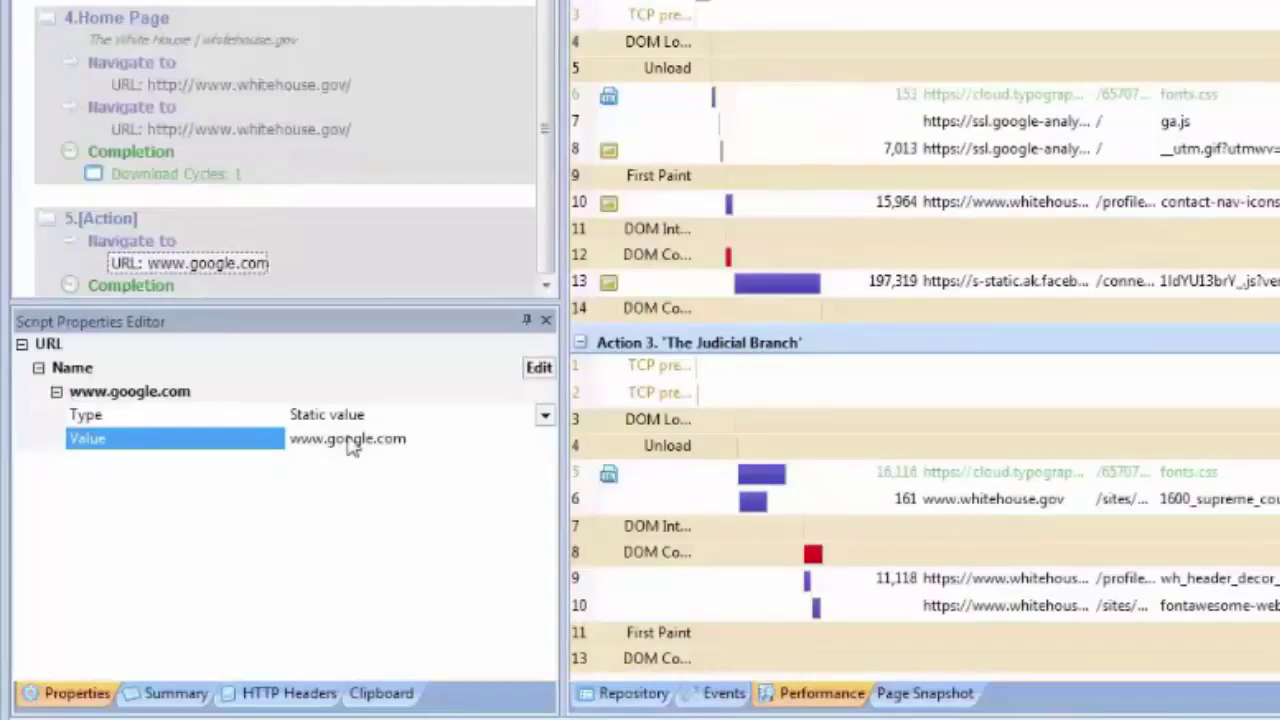
Rename the fifth action as Google Home
left_click(130, 224)
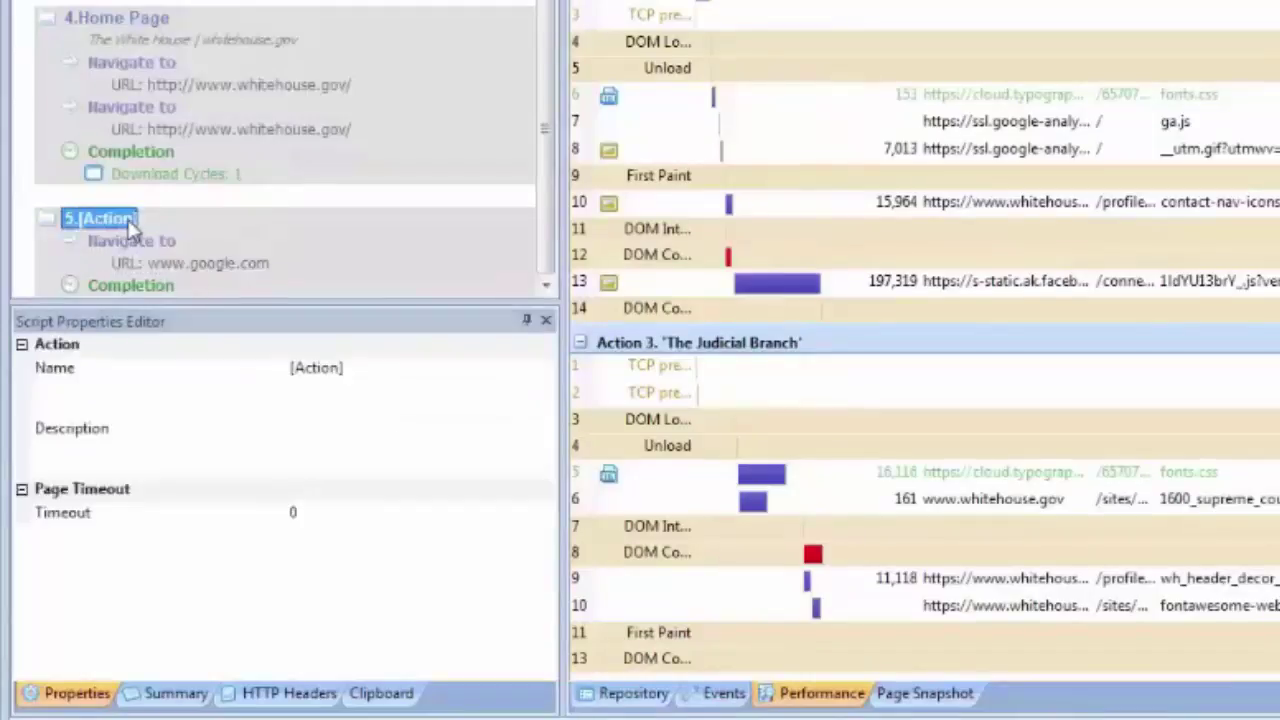
left_click(148, 378)
type("Google Home")
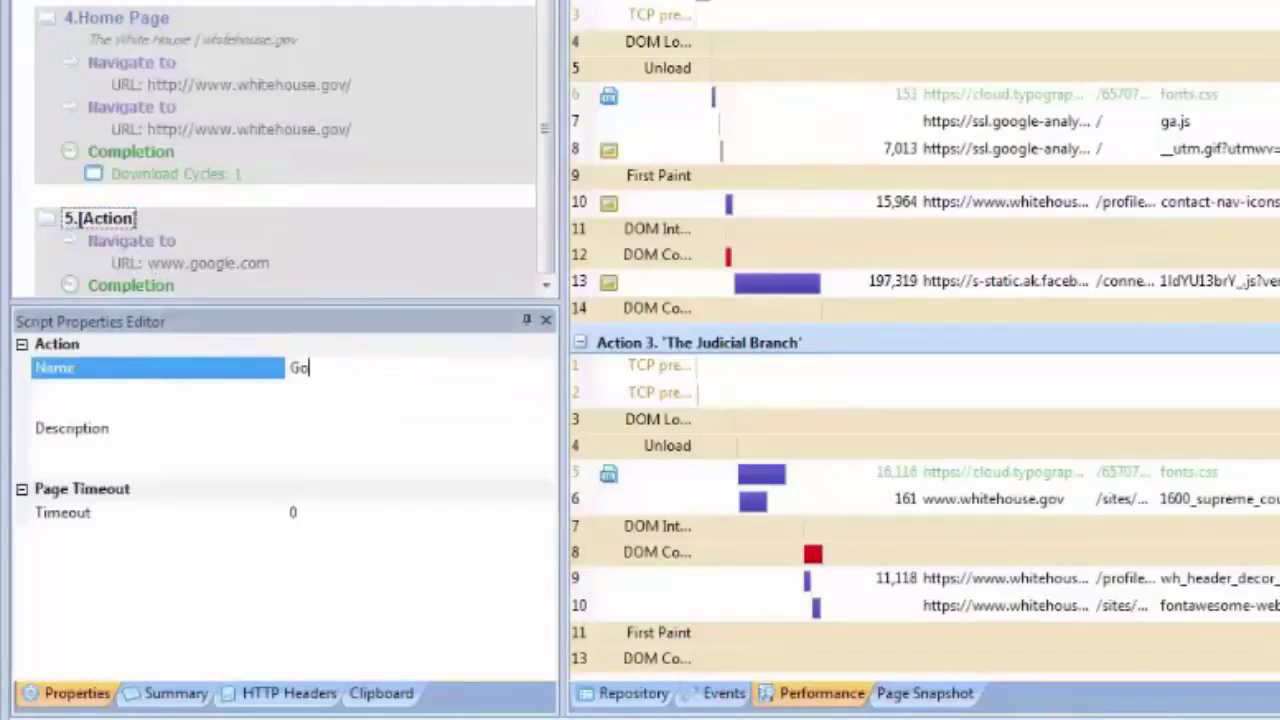
key("Return")
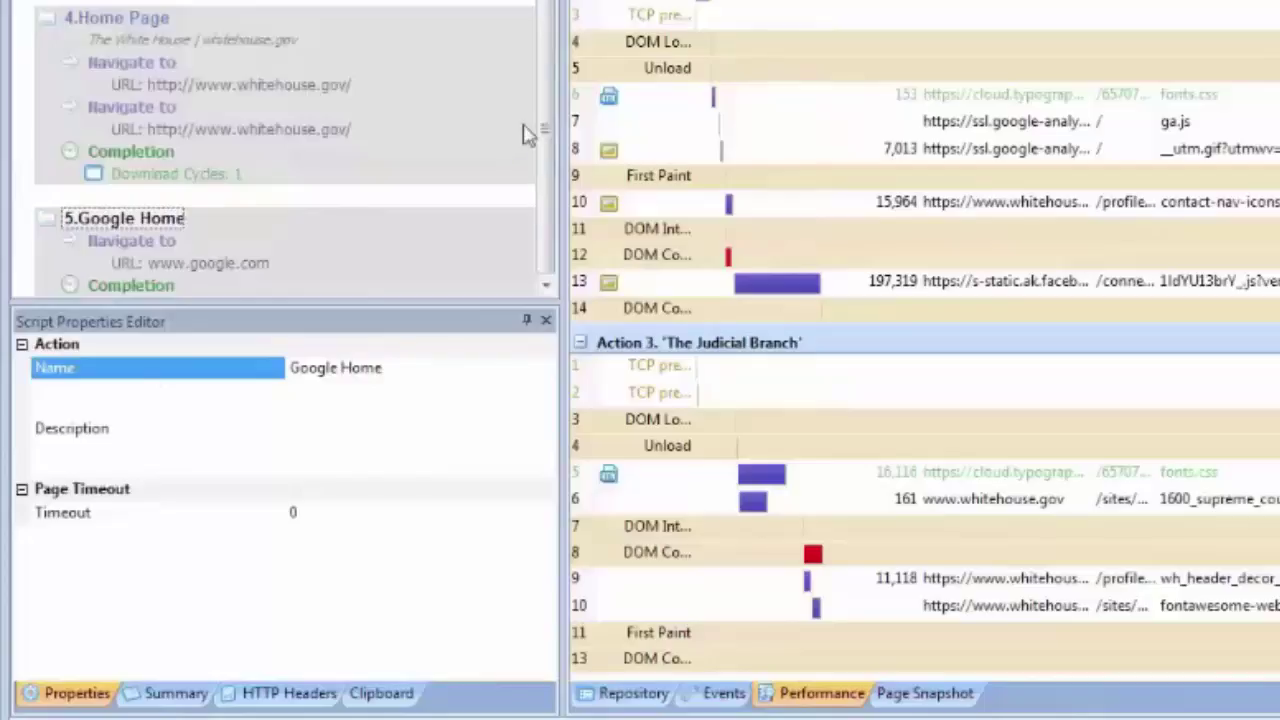
Add a completion condition to the Google Home action, keeping the default Browser type and ReadyState subtype
left_click(543, 158)
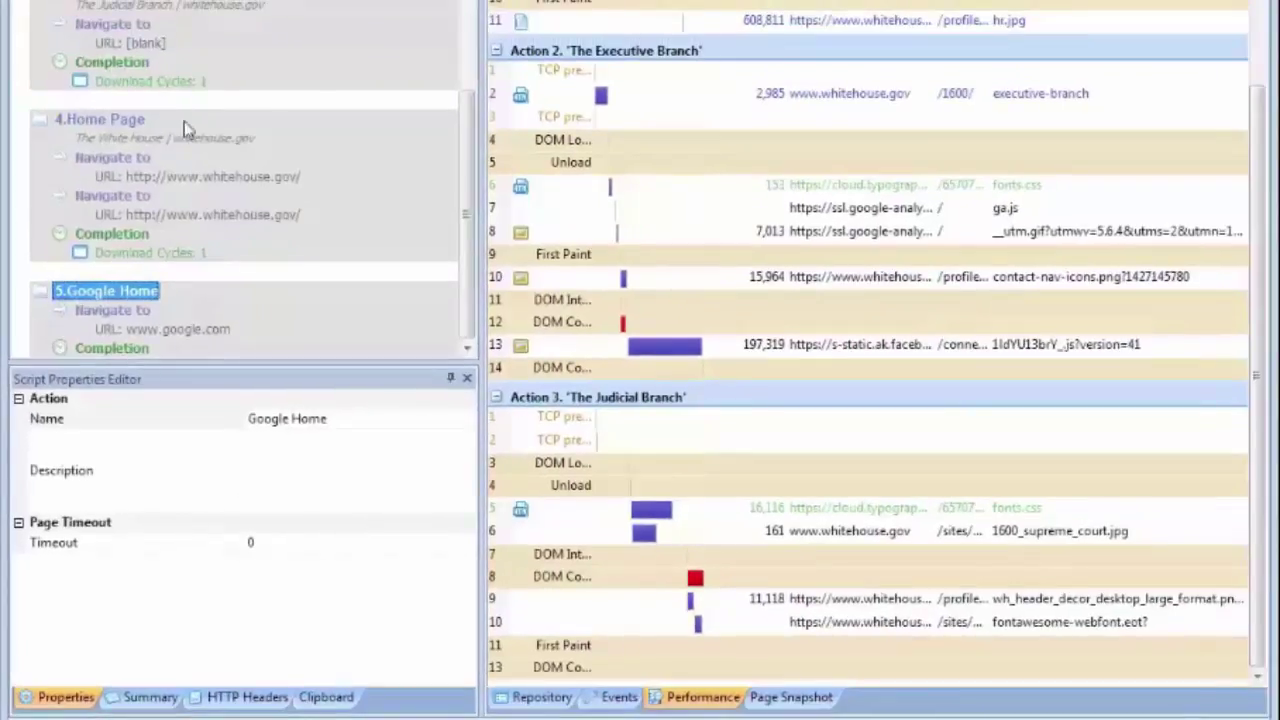
left_click(130, 348)
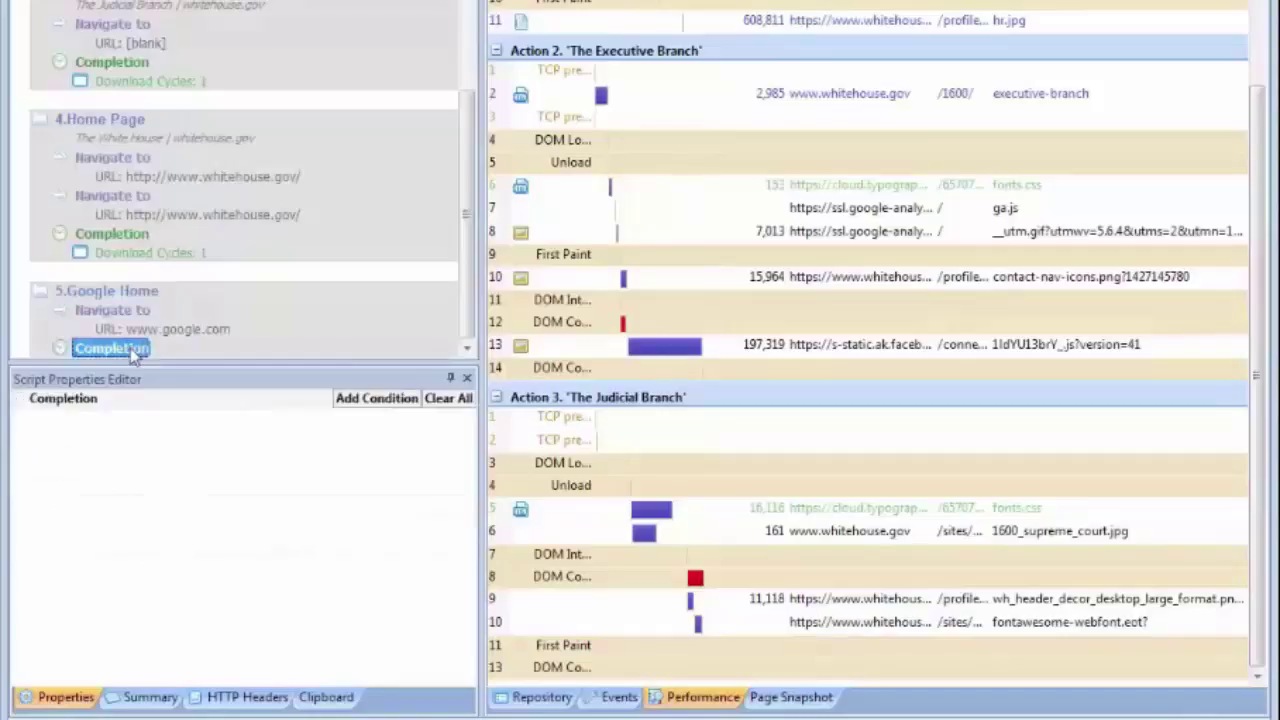
left_click(376, 398)
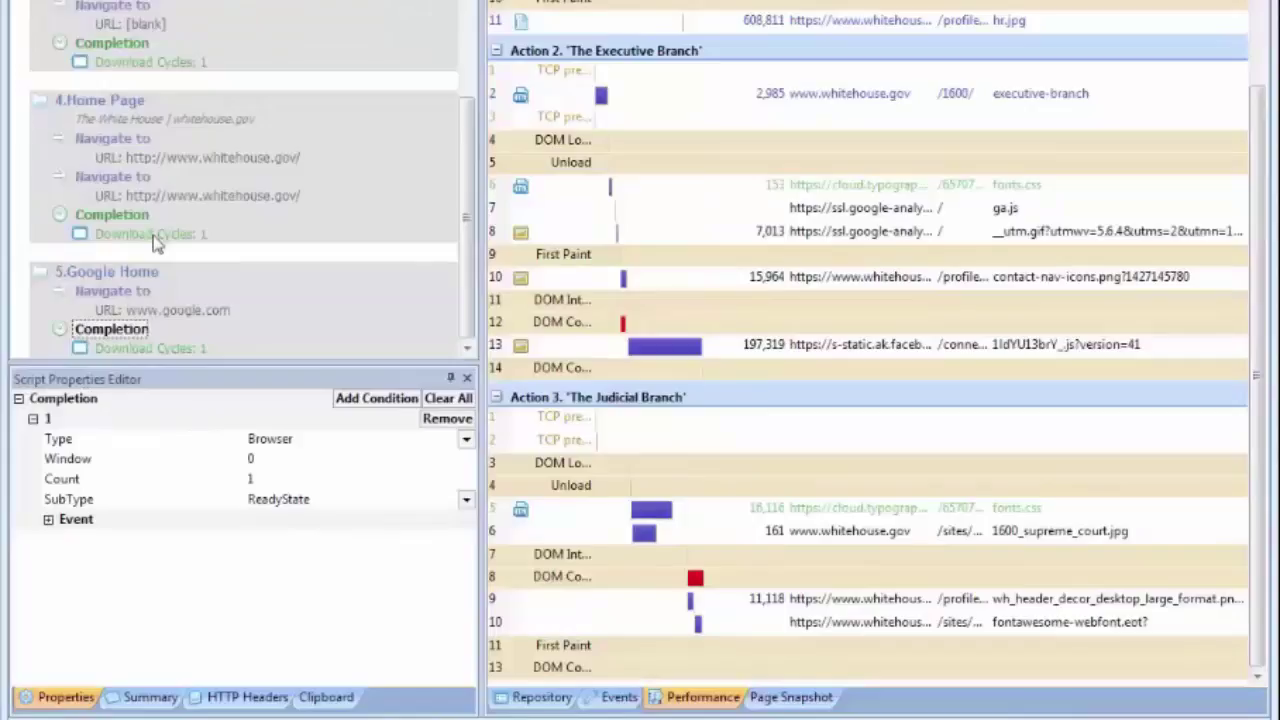
Move the first Navigate step of the Home Page action up into The Judicial Branch action
right_click(135, 180)
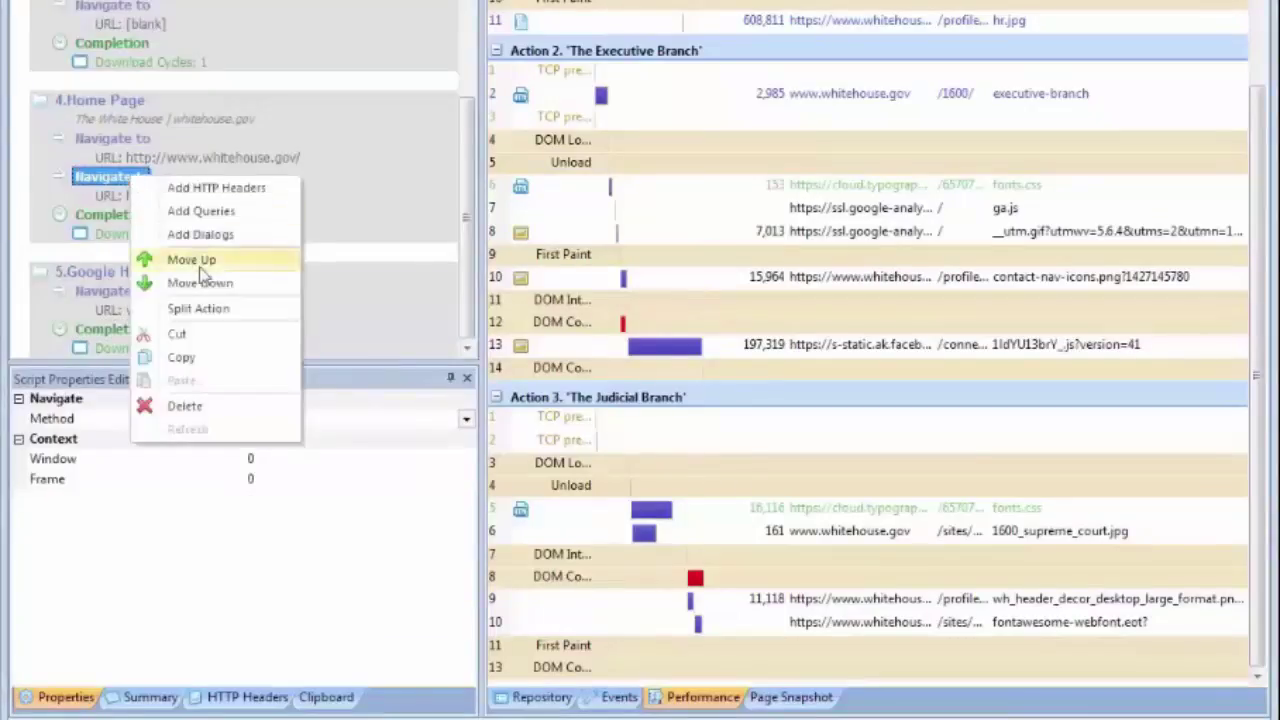
left_click(115, 188)
left_click(128, 140)
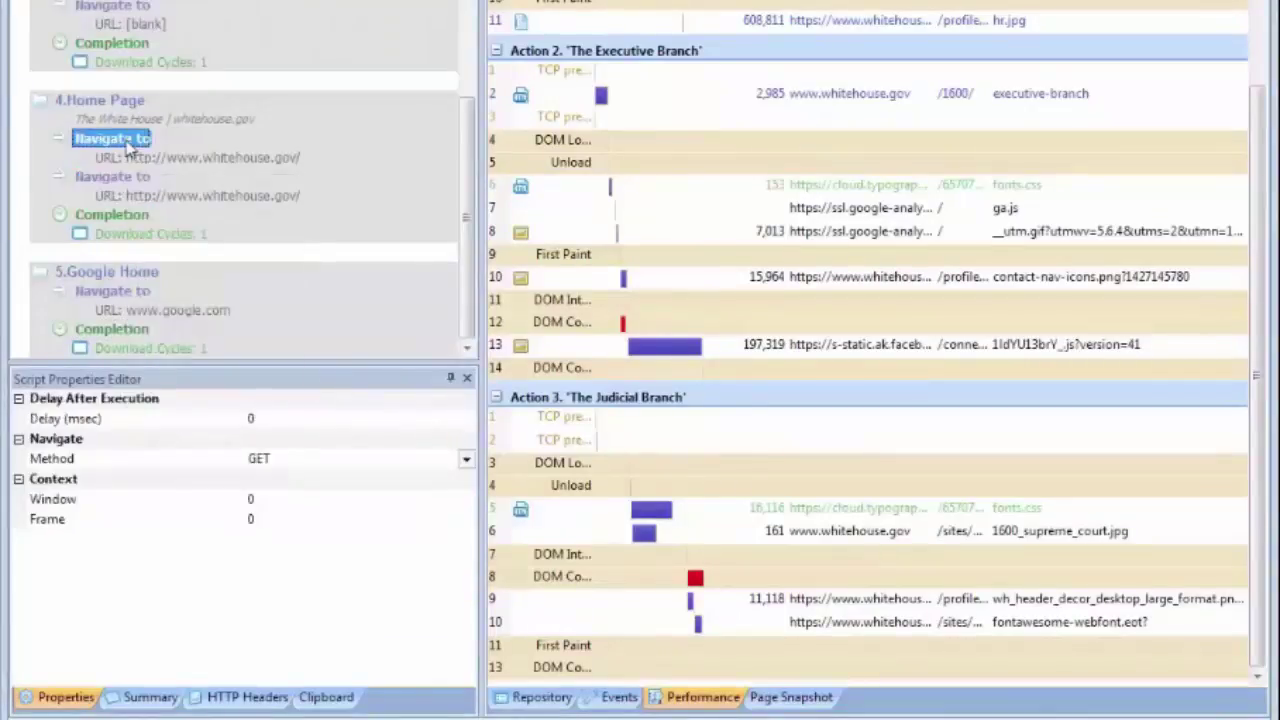
right_click(126, 142)
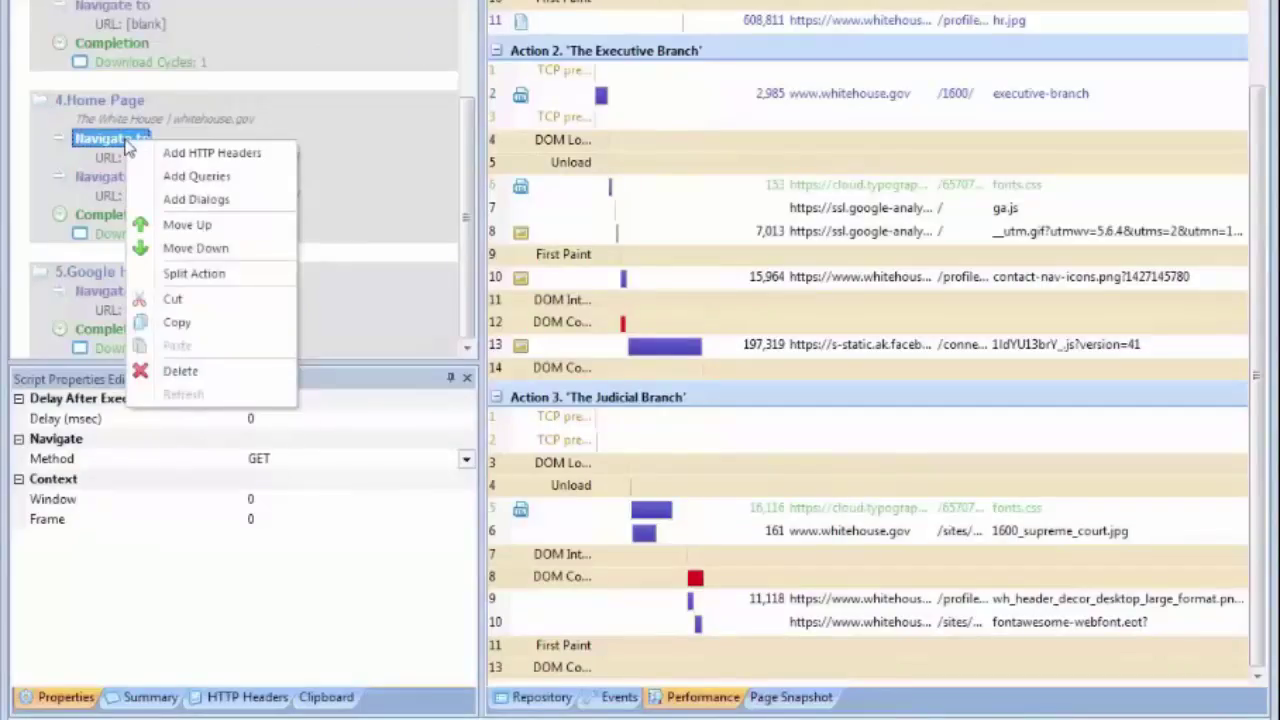
left_click(187, 225)
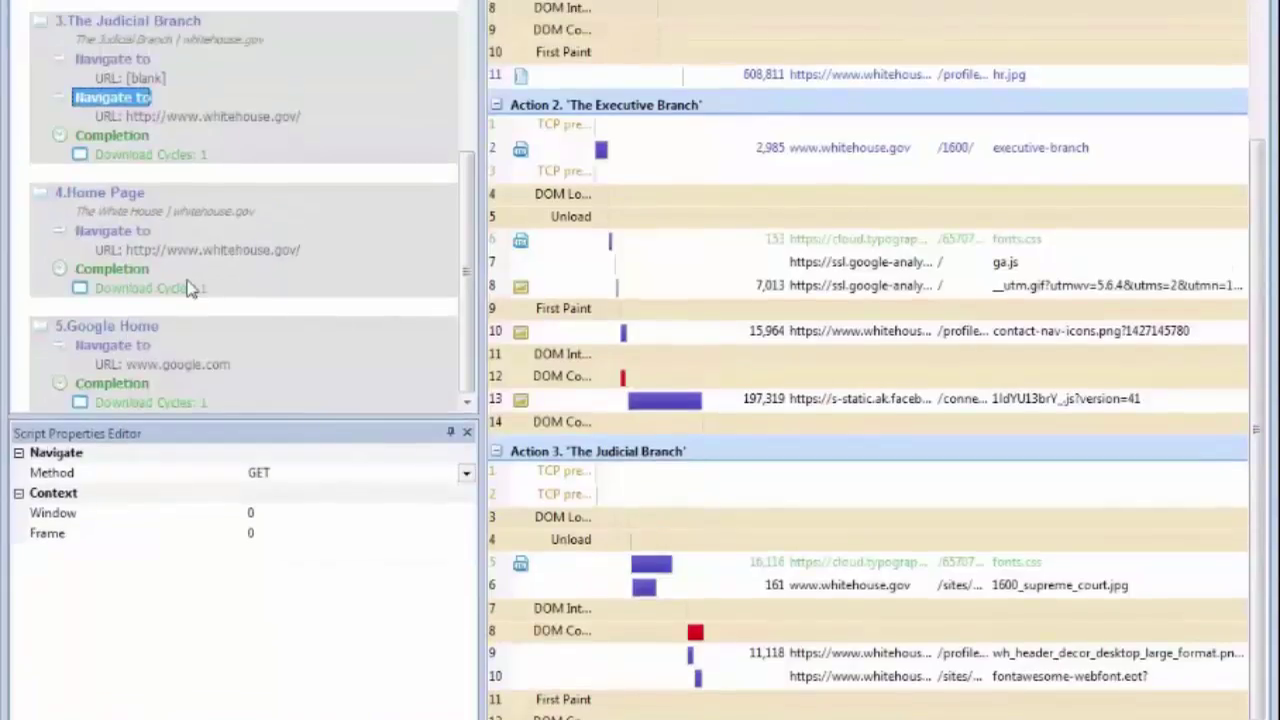
Delete the Navigate step with the blank URL from The Judicial Branch action
right_click(114, 62)
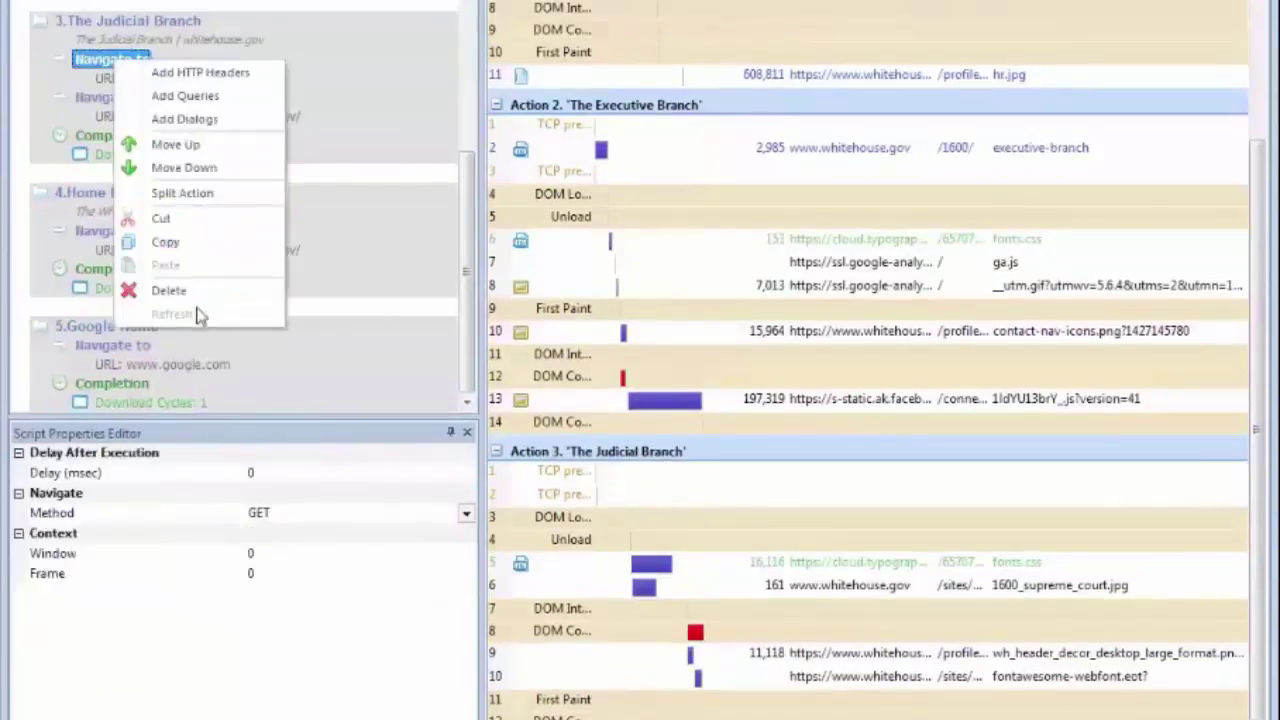
left_click(185, 288)
left_click(645, 354)
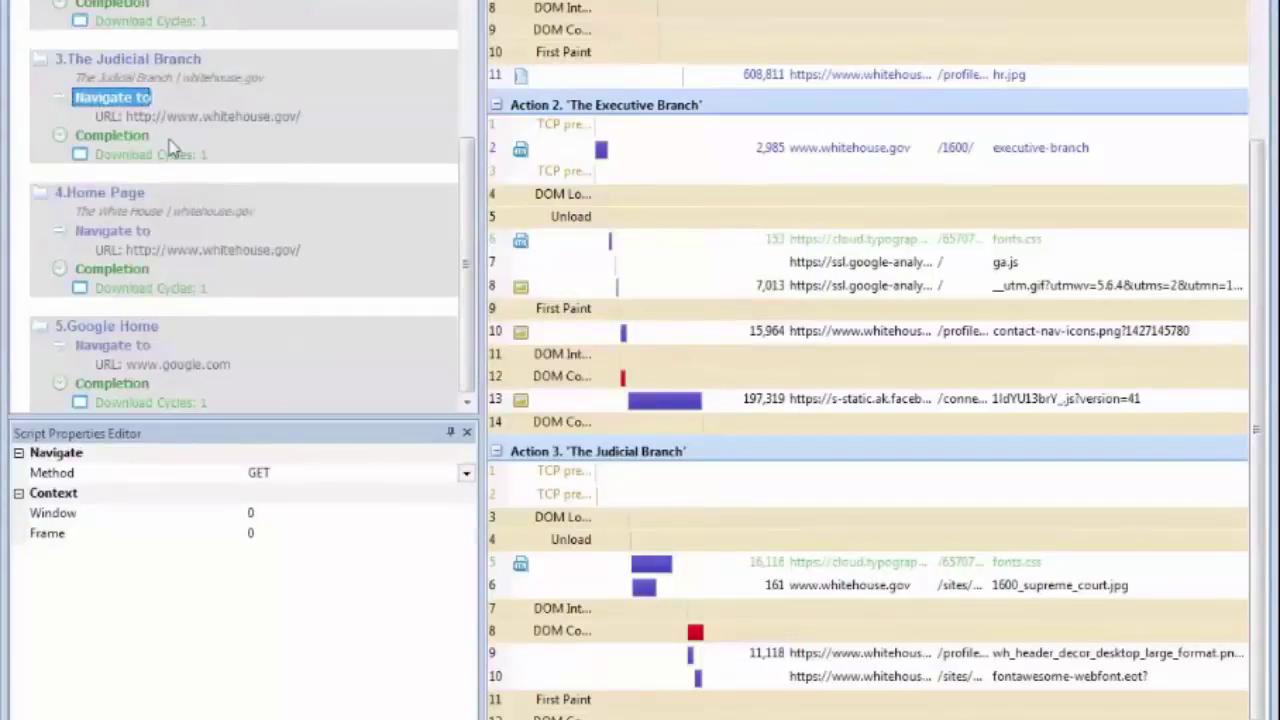
Move the Google Home action up one place in the script, ahead of the Home Page action
right_click(129, 336)
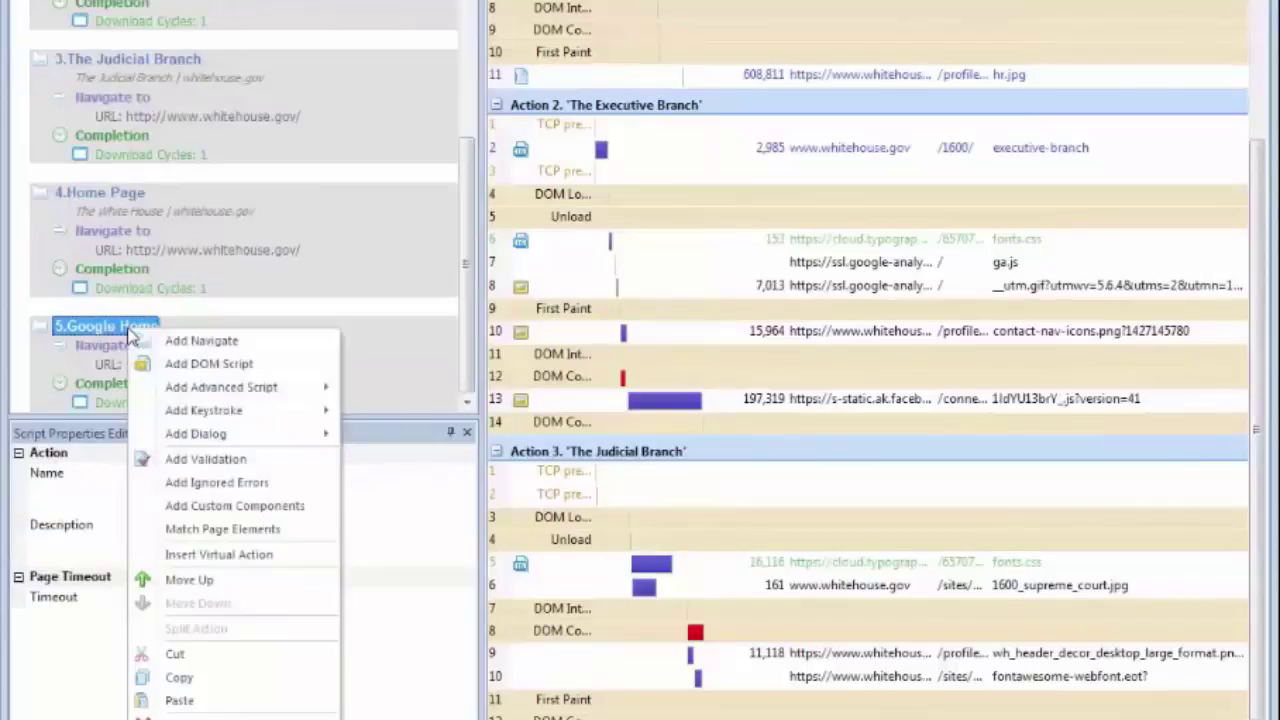
left_click(200, 580)
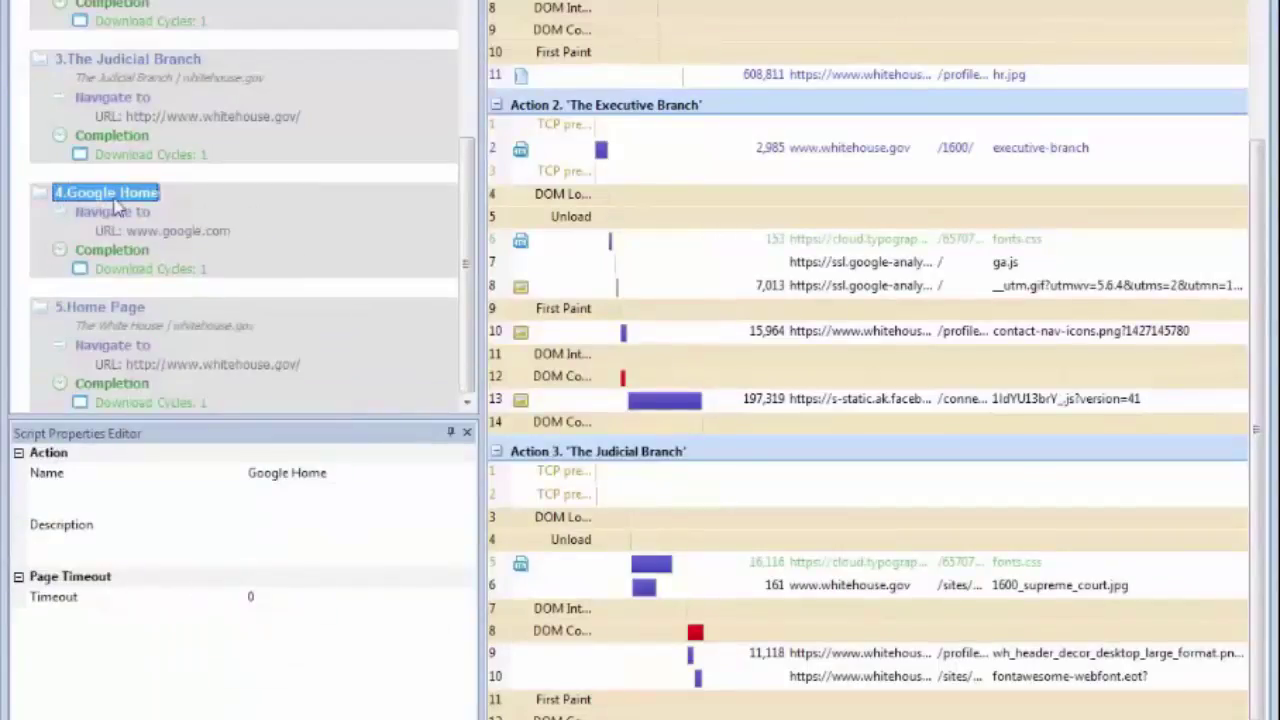